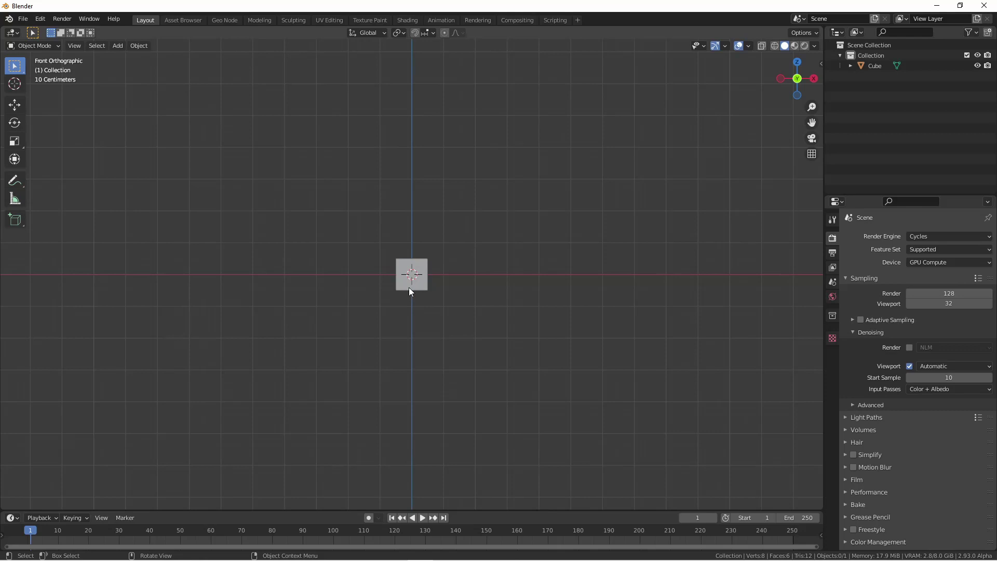
Step: Stretch the cube into a wide, tall box and apply its object transform
{"action": "scroll", "coordinate": [375, 263], "scroll_direction": "up", "scroll_amount": 4}
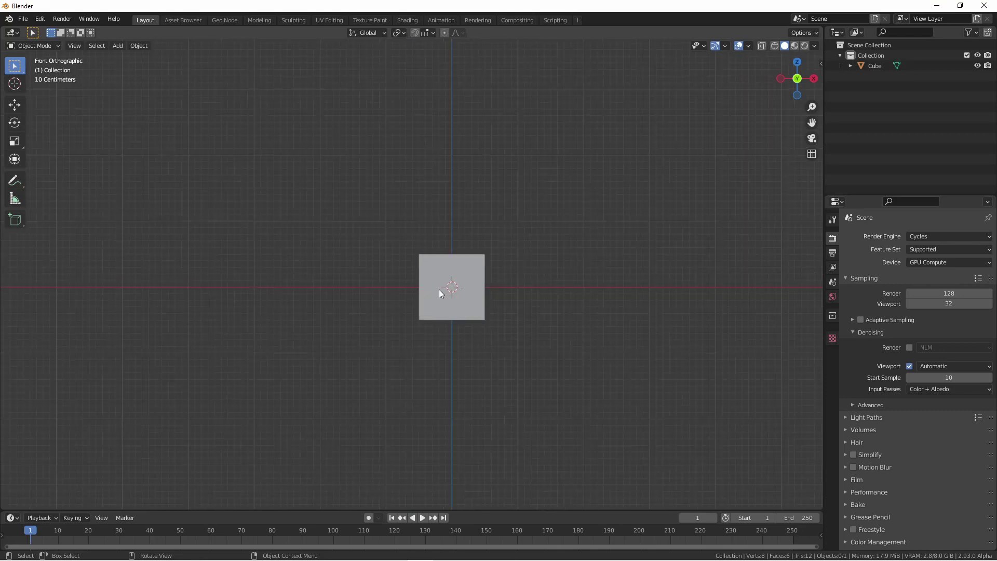
{"action": "key", "text": "Tab"}
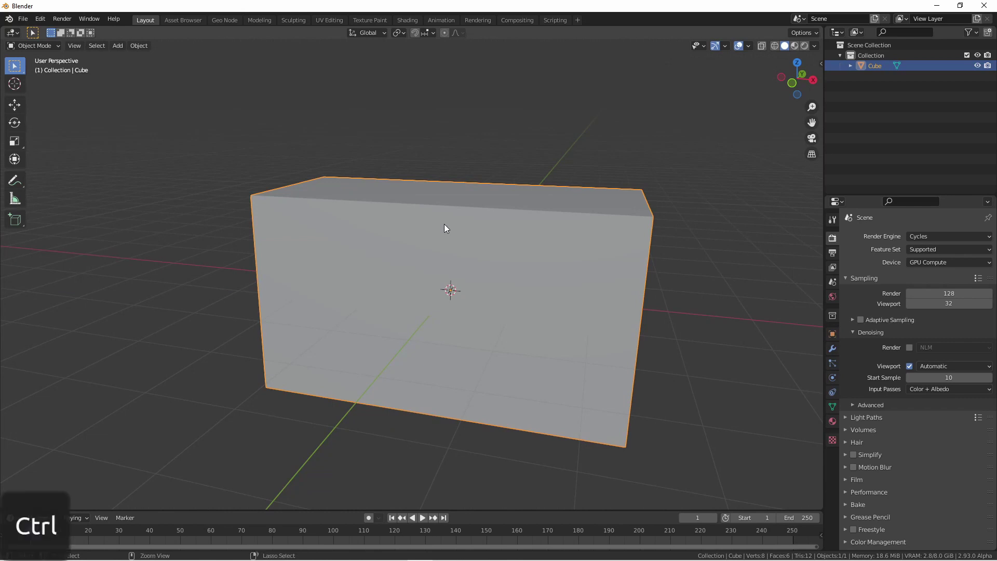
{"action": "key", "text": "ctrl+a"}
{"action": "left_click", "coordinate": [444, 224]}
Step: Show the box in wireframe and add a Solidify modifier with a thickness of 80 mm
{"action": "key", "text": "shift+z"}
{"action": "left_click", "coordinate": [833, 349]}
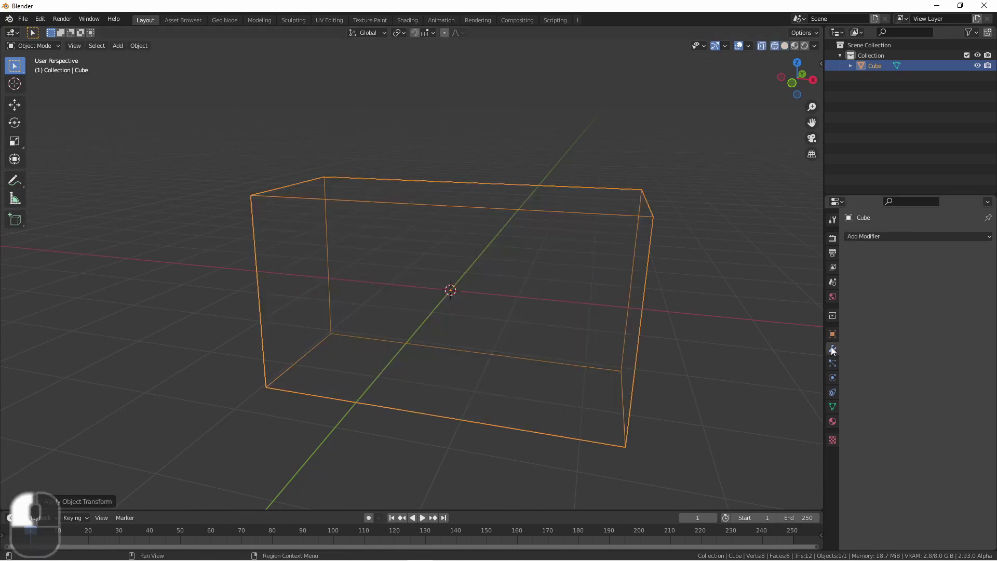
{"action": "left_click", "coordinate": [862, 236]}
{"action": "left_click", "coordinate": [784, 414]}
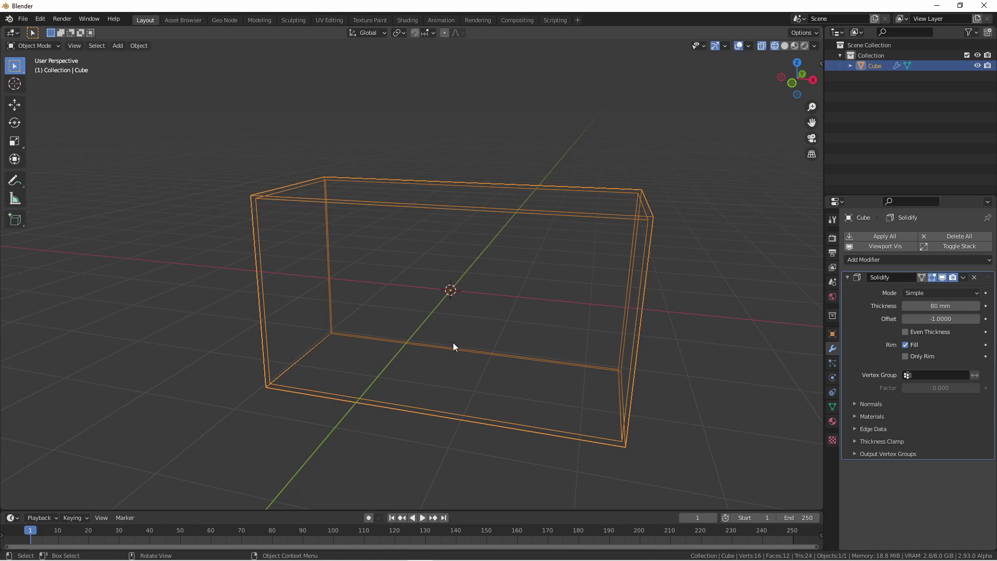
Step: Delete the bottom face of the box in face select mode and return to Object Mode
{"action": "key", "text": "Tab"}
{"action": "left_click", "coordinate": [443, 373]}
{"action": "key", "text": "2"}
{"action": "key", "text": "3"}
{"action": "left_click", "coordinate": [443, 374]}
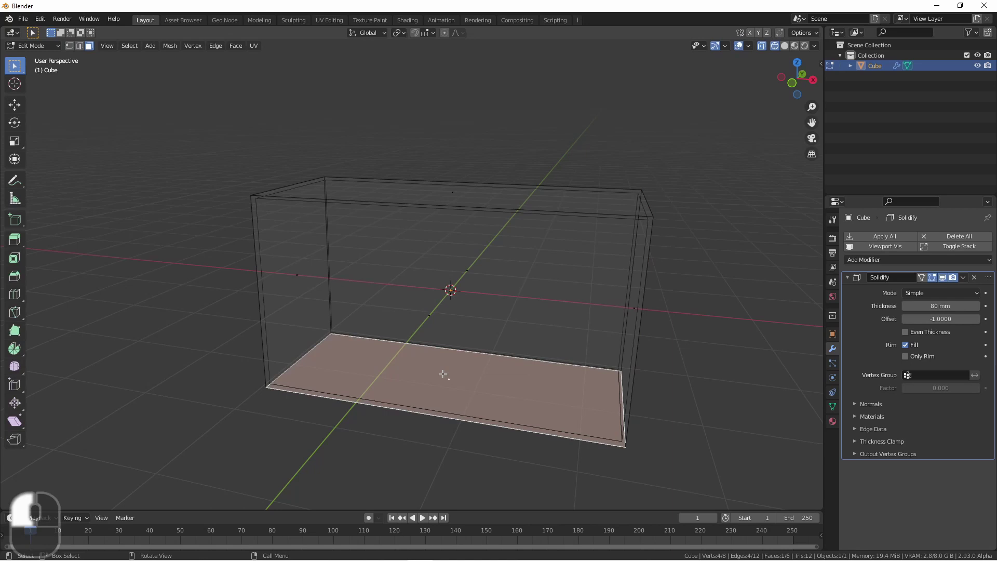
{"action": "key", "text": "x"}
{"action": "key", "text": "f"}
{"action": "key", "text": "Tab"}
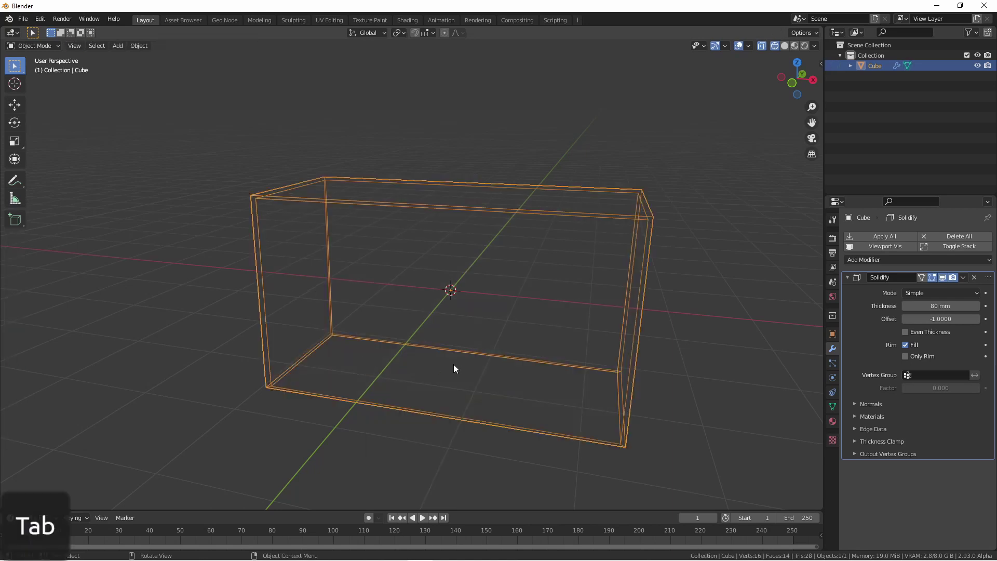
Step: Inspect the hollow box from an angle in solid shading
{"action": "mouse_move", "coordinate": [457, 368]}
{"action": "middle_mouse_down"}
{"action": "mouse_move", "coordinate": [419, 262]}
{"action": "mouse_move", "coordinate": [540, 326]}
{"action": "middle_mouse_up"}
{"action": "key", "text": "z"}
{"action": "left_click", "coordinate": [466, 253]}
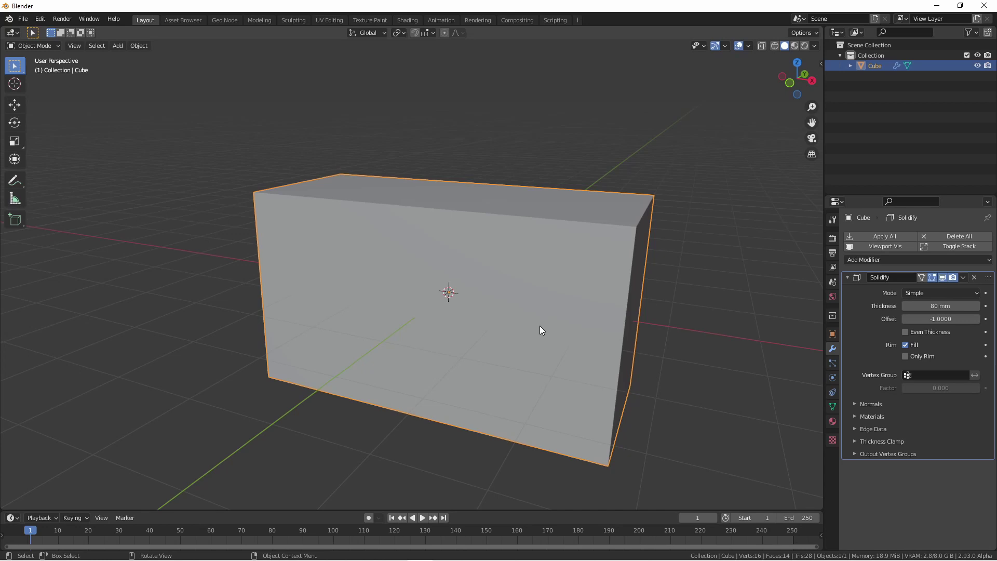
Step: From the front view in wireframe, add a mesh grid with 20 X subdivisions
{"action": "key", "text": "grave"}
{"action": "left_click", "coordinate": [375, 229]}
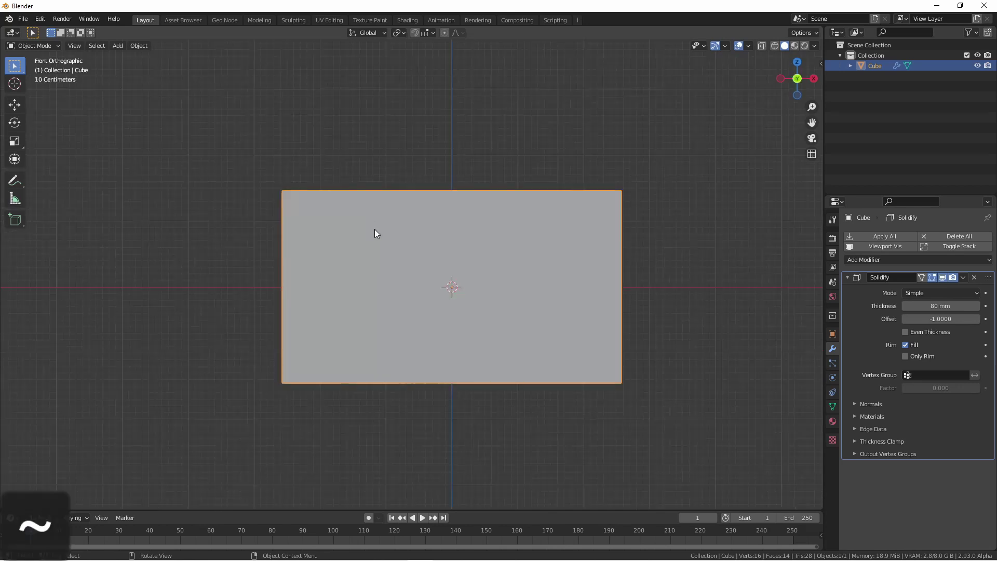
{"action": "key", "text": "z"}
{"action": "left_click", "coordinate": [385, 289]}
{"action": "key", "text": "shift+a"}
{"action": "mouse_move", "coordinate": [463, 315]}
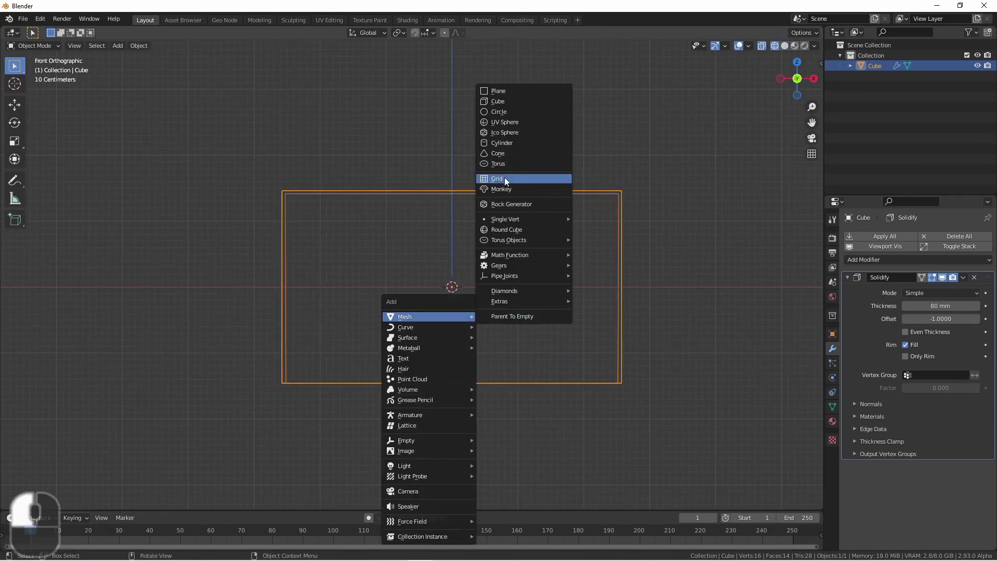
{"action": "left_click", "coordinate": [503, 178]}
{"action": "left_click", "coordinate": [39, 498]}
{"action": "left_click", "coordinate": [136, 388]}
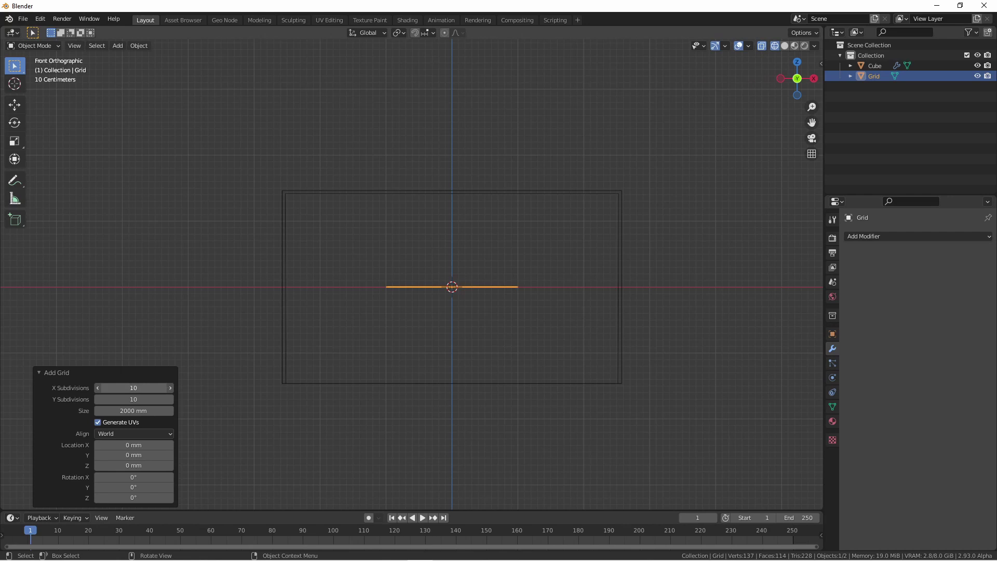
{"action": "type", "text": "20"}
{"action": "key", "text": "Return"}
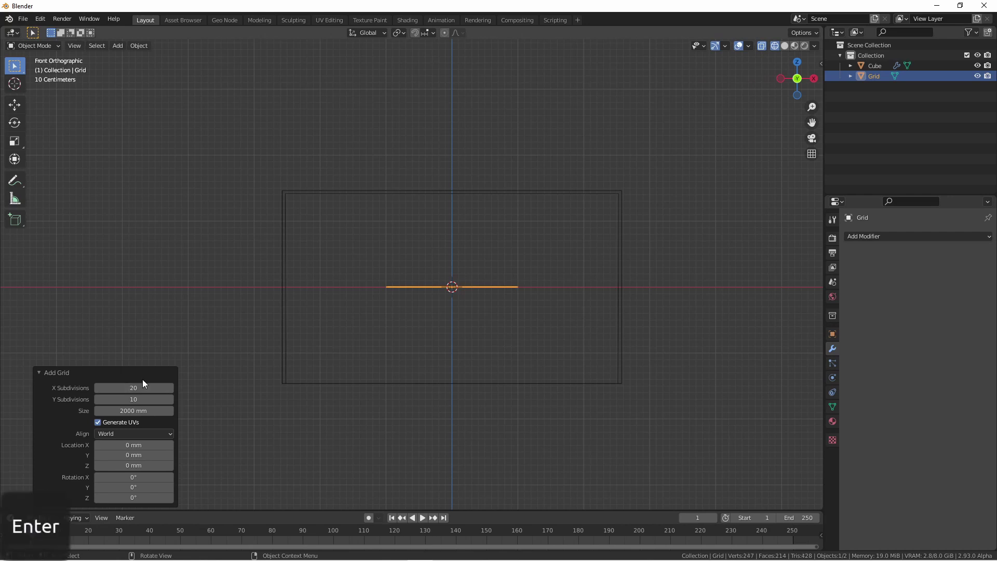
Step: Rotate the grid -90° in the right side view and move it about -1087 mm along Y onto the front wall
{"action": "key", "text": "KP_3"}
{"action": "key", "text": "r"}
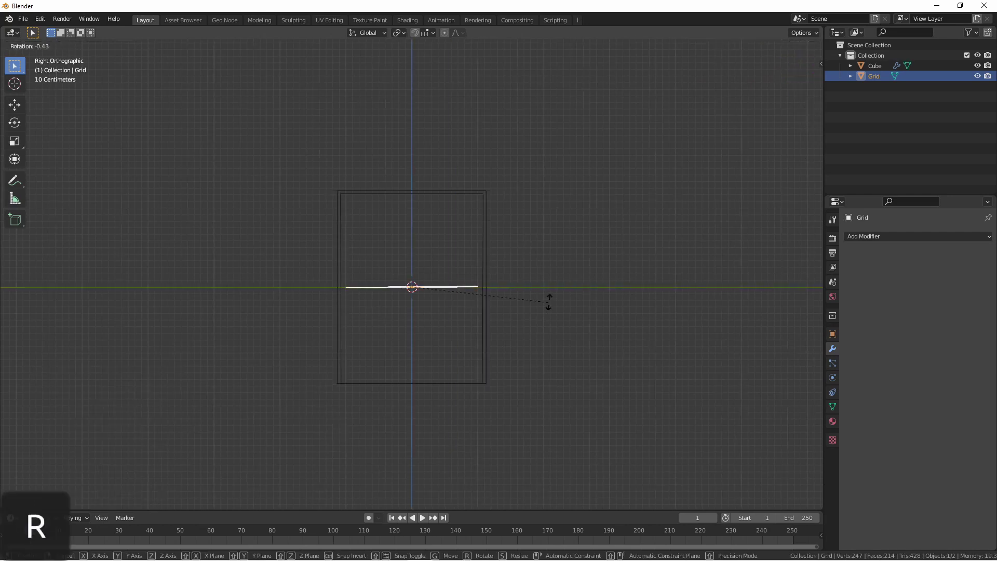
{"action": "left_click", "coordinate": [453, 287], "text": "ctrl"}
{"action": "key", "text": "g"}
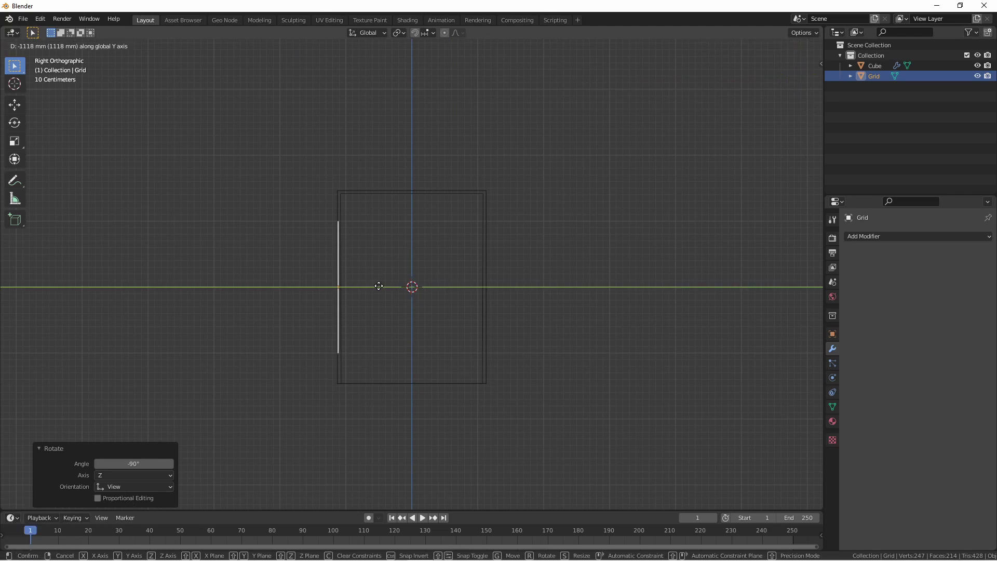
{"action": "left_click", "coordinate": [381, 286]}
Step: Scale the grid to fit inside the front wall's outline, stretching it by about 1.754 along X, and apply its scale
{"action": "key", "text": "grave"}
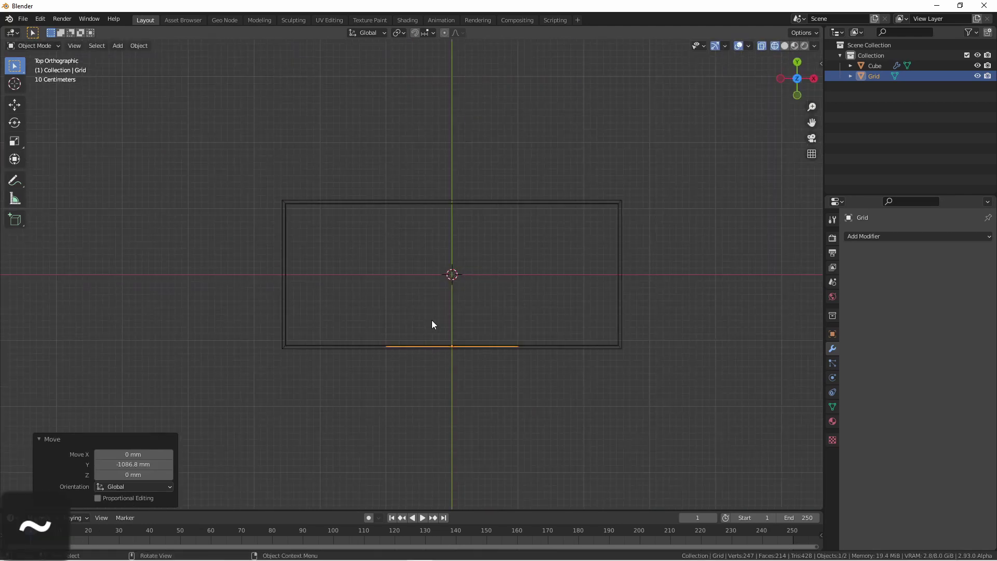
{"action": "key", "text": "grave"}
{"action": "key", "text": "s"}
{"action": "left_click", "coordinate": [509, 304]}
{"action": "key", "text": "s"}
{"action": "middle_click", "coordinate": [550, 302]}
{"action": "left_click", "coordinate": [563, 299]}
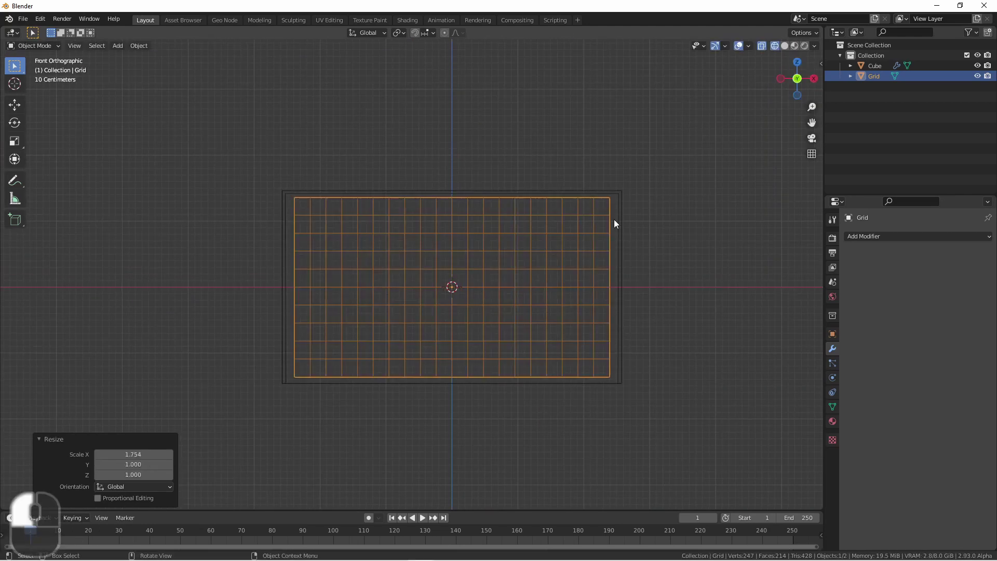
{"action": "key", "text": "s"}
{"action": "left_click", "coordinate": [595, 224]}
{"action": "key", "text": "ctrl+a"}
{"action": "left_click", "coordinate": [593, 225]}
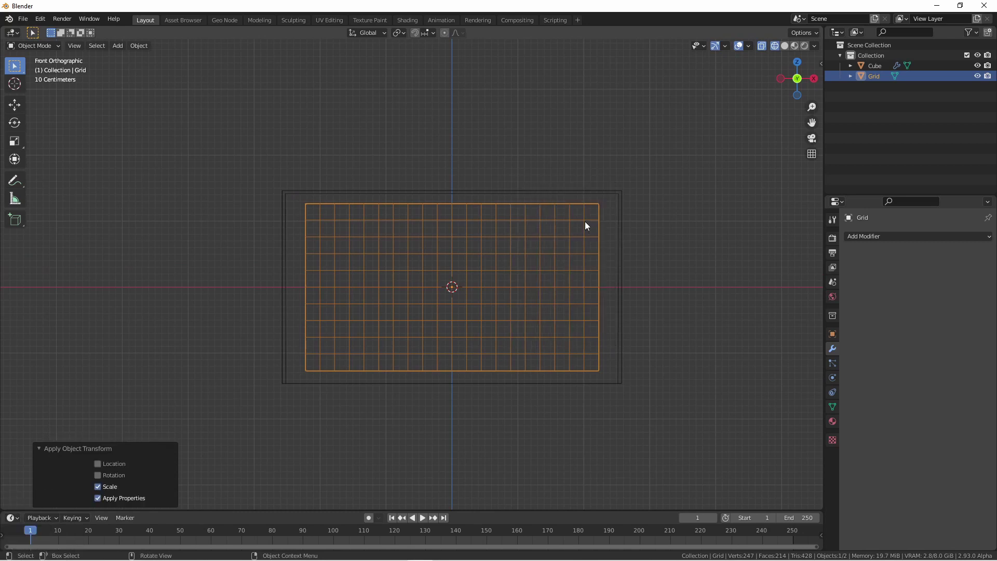
Step: Add a second cube and move it about 3922 mm along X, beside the box
{"action": "key", "text": "shift+a"}
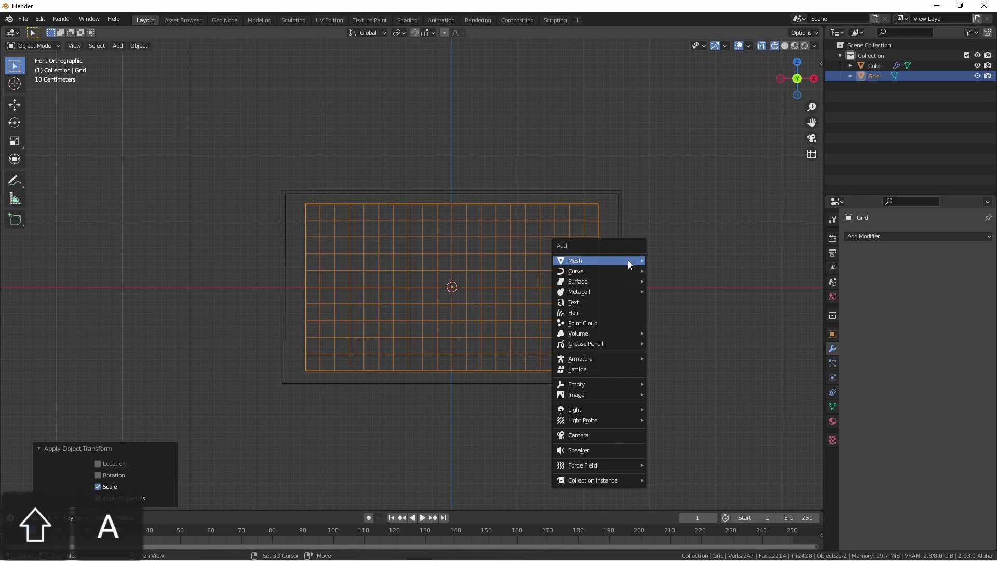
{"action": "mouse_move", "coordinate": [628, 260]}
{"action": "left_click", "coordinate": [666, 270]}
{"action": "key", "text": "g"}
{"action": "middle_click", "coordinate": [711, 311]}
{"action": "left_click", "coordinate": [753, 363]}
Step: Scale the new cube's mesh down to about 0.11 in Edit Mode and return to Object Mode
{"action": "key", "text": "Tab"}
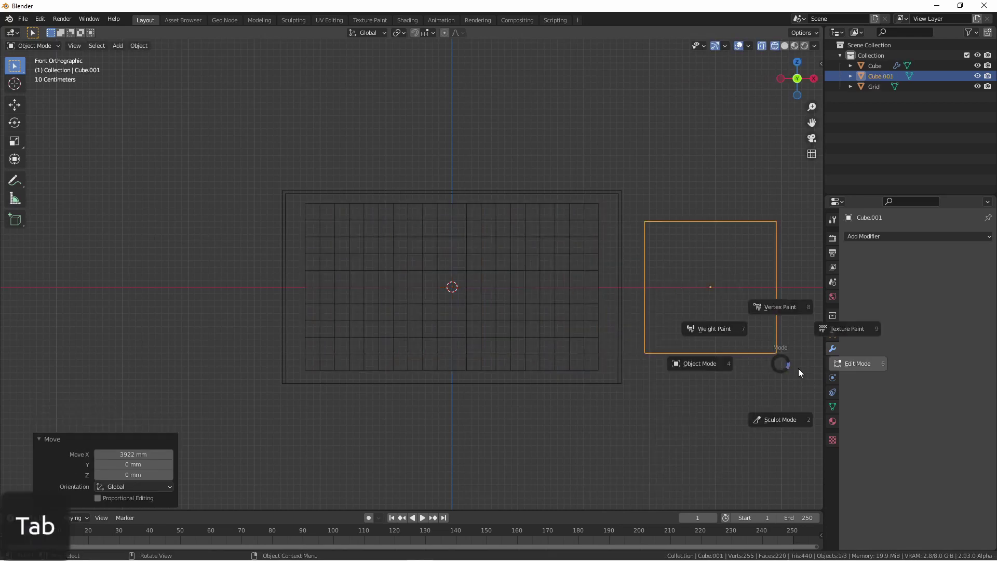
{"action": "key", "text": "s"}
{"action": "left_click", "coordinate": [717, 301]}
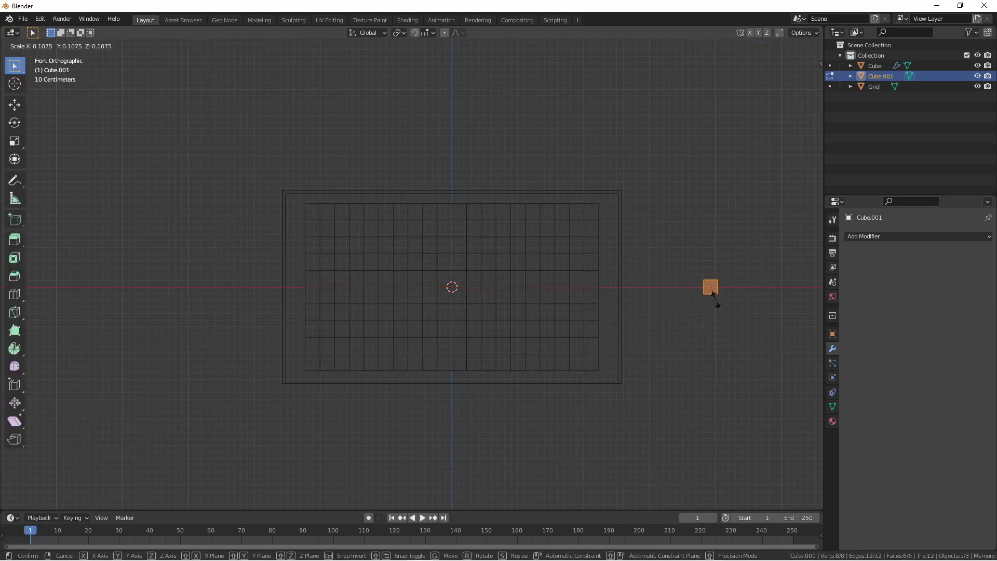
{"action": "key", "text": "Tab"}
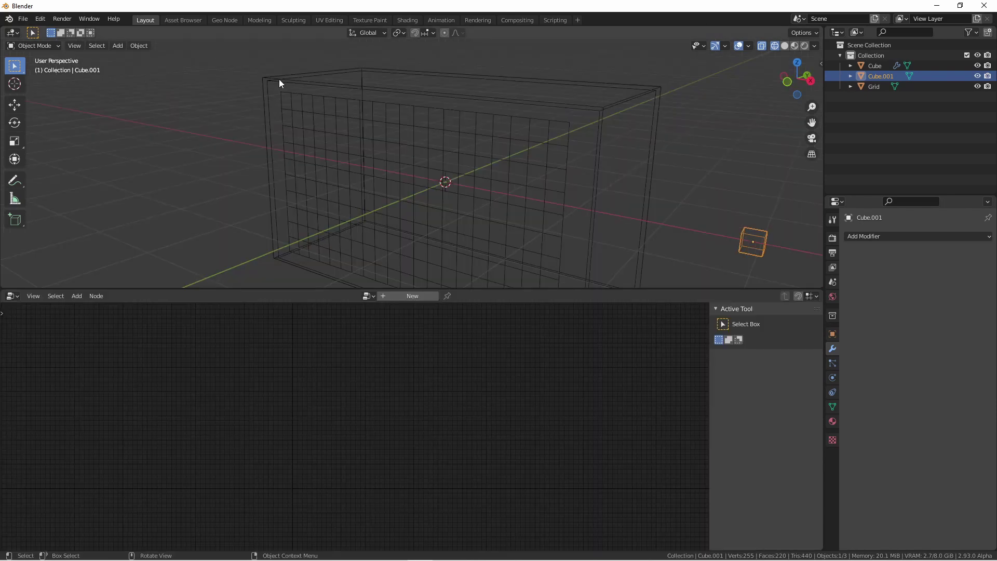
Step: Create a new geometry node tree on the large hollow box
{"action": "left_click", "coordinate": [279, 79]}
{"action": "left_click", "coordinate": [386, 295]}
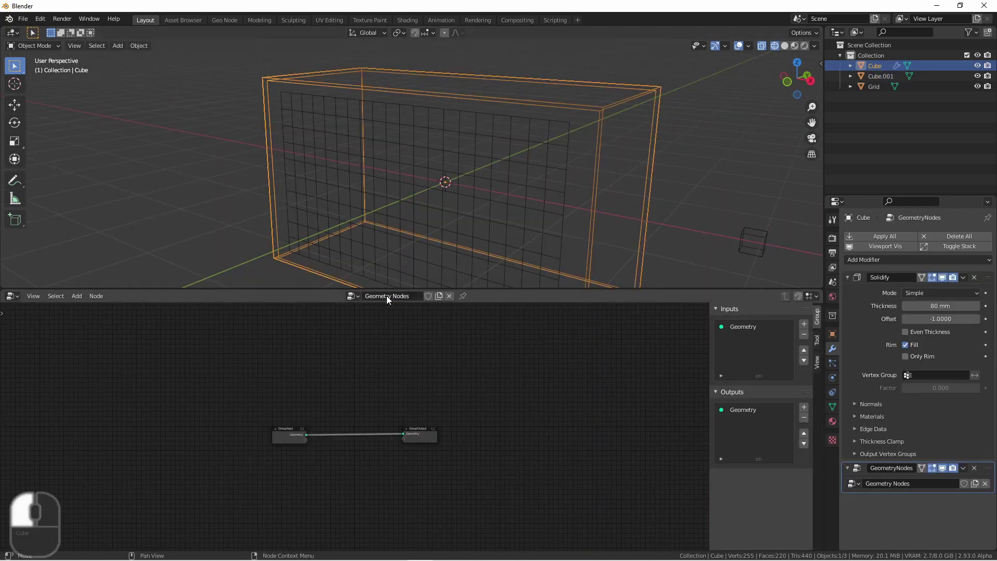
{"action": "scroll", "coordinate": [373, 402], "scroll_direction": "up", "scroll_amount": 9}
{"action": "middle_click_drag", "start_coordinate": [370, 446], "coordinate": [429, 254]}
Step: Add an Object Info node below Group Input, with Grid as its object and the transform space set to Relative
{"action": "key", "text": "shift+a"}
{"action": "mouse_move", "coordinate": [276, 367]}
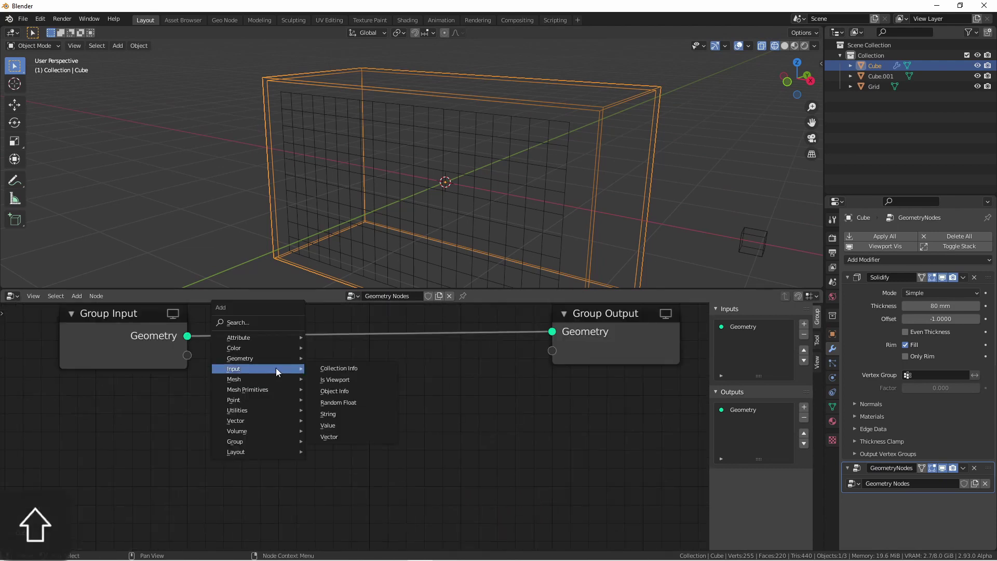
{"action": "left_click", "coordinate": [335, 391]}
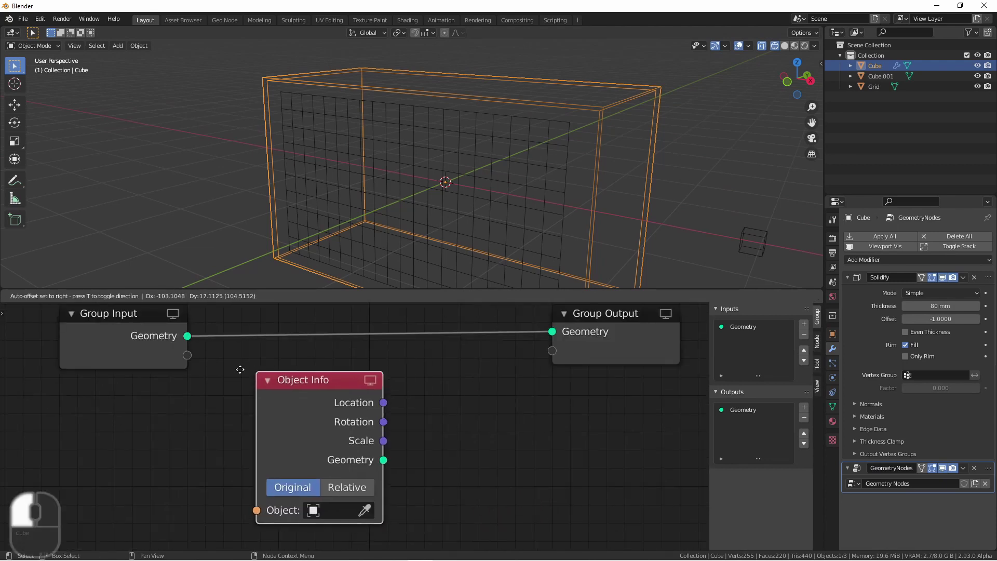
{"action": "left_click", "coordinate": [63, 378]}
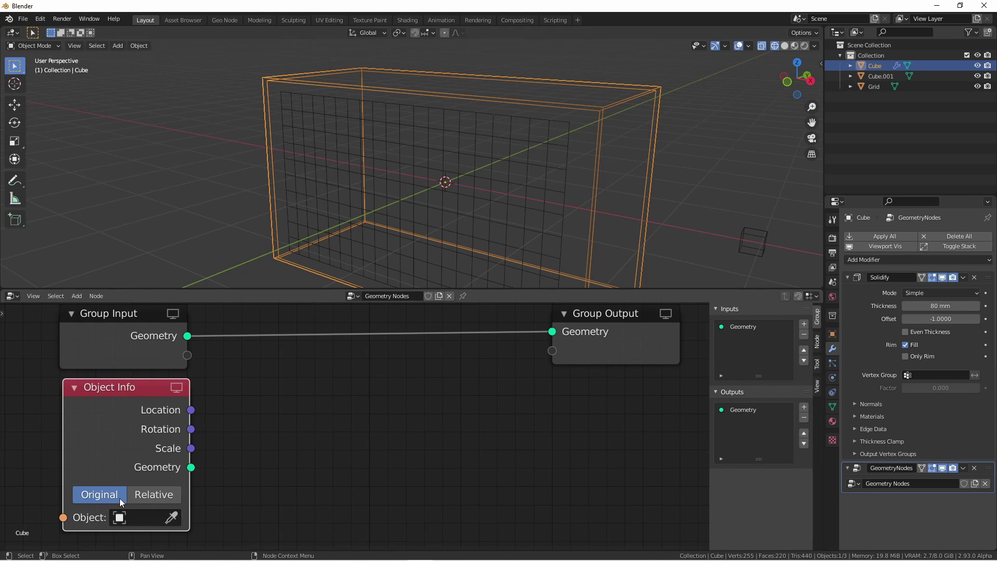
{"action": "left_click", "coordinate": [143, 518]}
{"action": "left_click", "coordinate": [133, 358]}
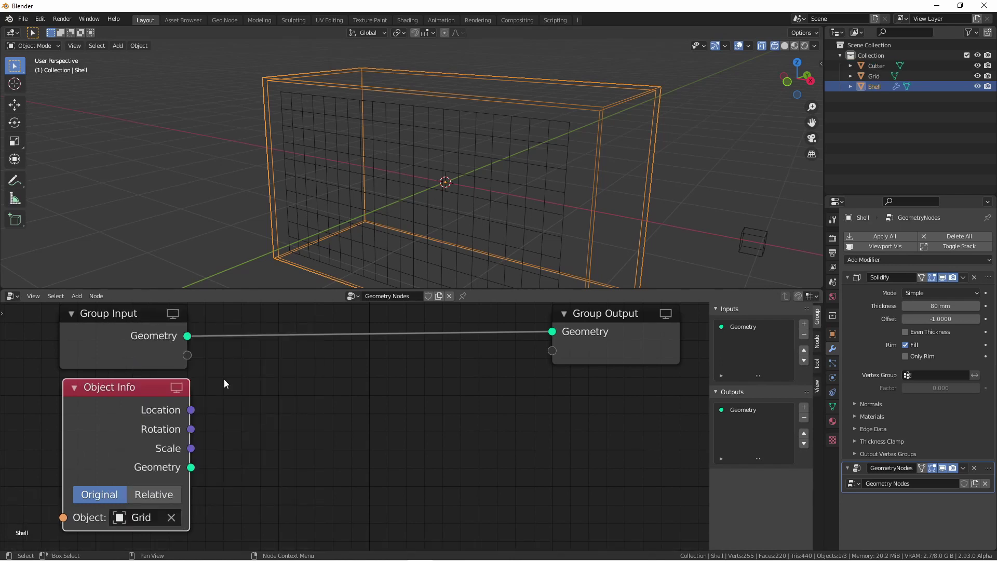
{"action": "left_click", "coordinate": [161, 491]}
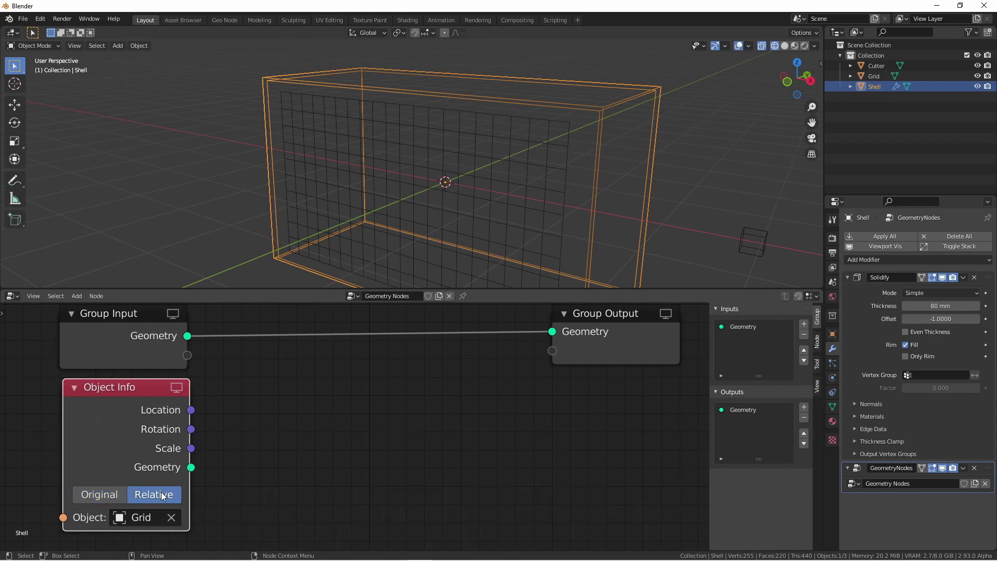
Step: Insert a Join Geometry node before Group Output and connect the Object Info node's Geometry to it
{"action": "scroll", "coordinate": [380, 416], "scroll_direction": "down", "scroll_amount": 1}
{"action": "key", "text": "shift+a"}
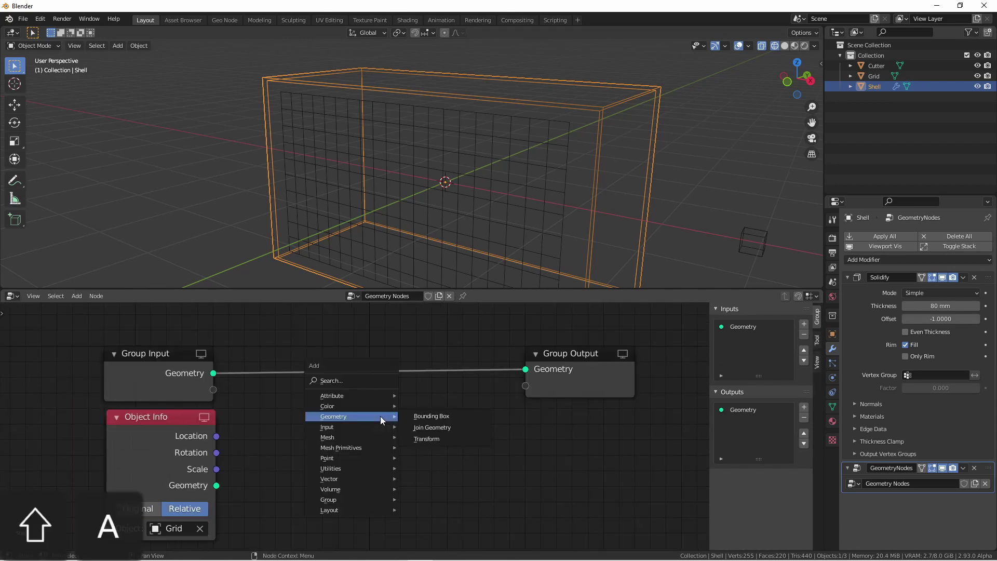
{"action": "left_click", "coordinate": [431, 427]}
{"action": "left_click", "coordinate": [392, 368]}
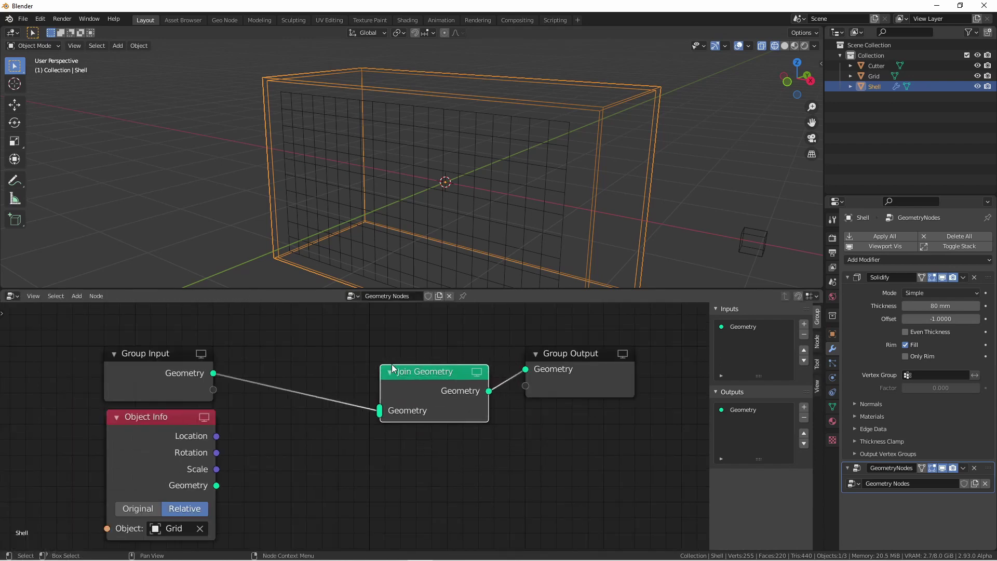
{"action": "left_click_drag", "start_coordinate": [392, 367], "coordinate": [366, 367]}
{"action": "left_click_drag", "start_coordinate": [154, 358], "coordinate": [156, 348]}
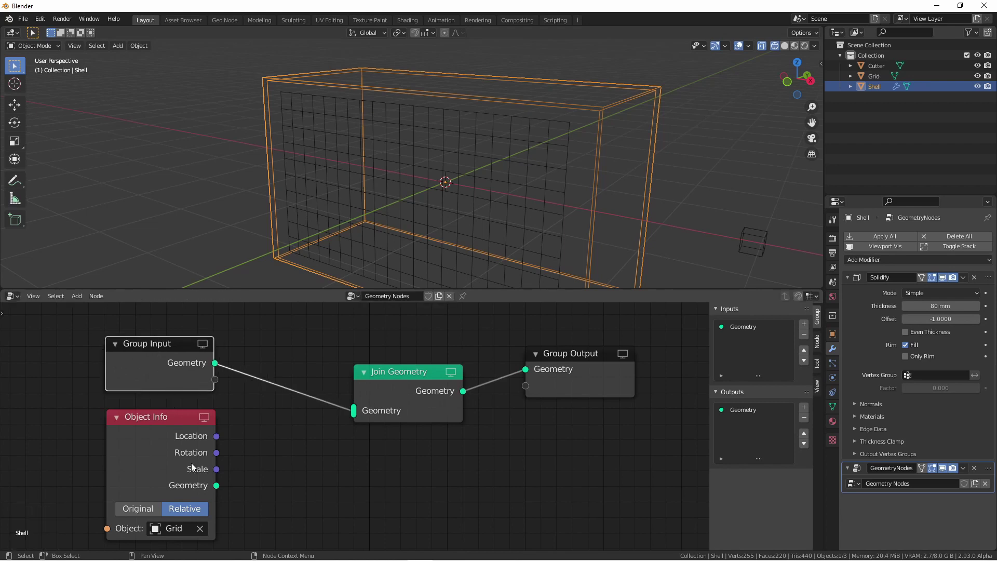
{"action": "left_click_drag", "start_coordinate": [216, 485], "coordinate": [352, 416]}
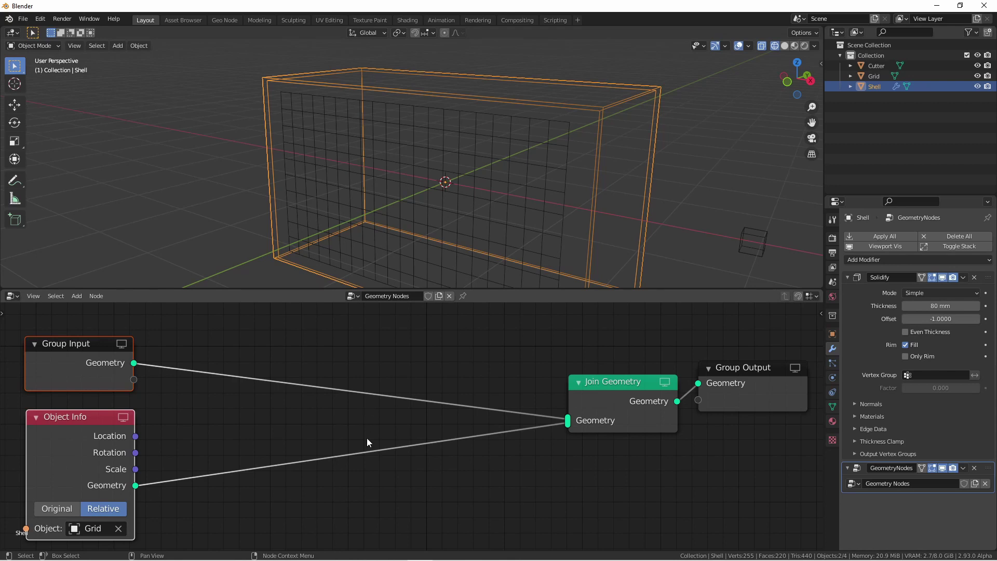
Step: Insert a Point Instance node between Object Info and Join Geometry, with Cutter as the instanced object
{"action": "key", "text": "shift+a"}
{"action": "mouse_move", "coordinate": [358, 459]}
{"action": "left_click", "coordinate": [416, 482]}
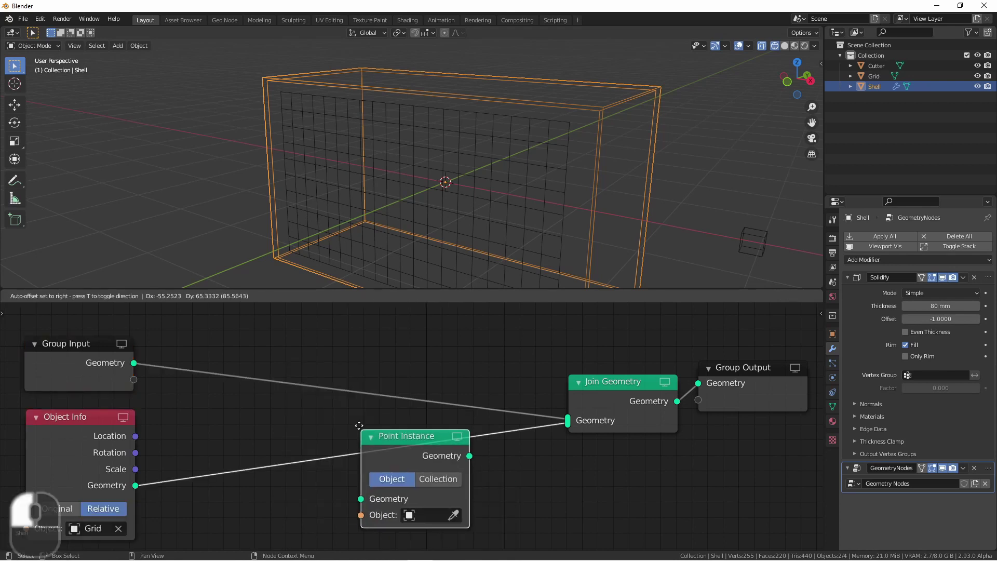
{"action": "left_click", "coordinate": [353, 420]}
{"action": "left_click", "coordinate": [422, 507]}
{"action": "left_click", "coordinate": [426, 343]}
Step: Shrink the Cutter cube's mesh in Edit Mode so its instances have narrow gaps between them, and reselect Shell
{"action": "key", "text": "grave"}
{"action": "left_click", "coordinate": [704, 180]}
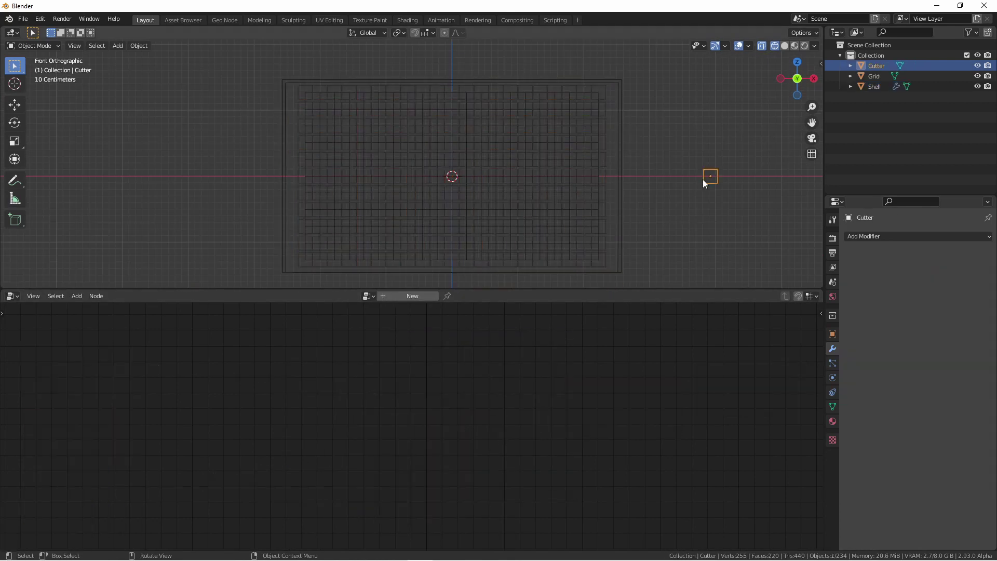
{"action": "scroll", "coordinate": [593, 160], "scroll_direction": "up", "scroll_amount": 2}
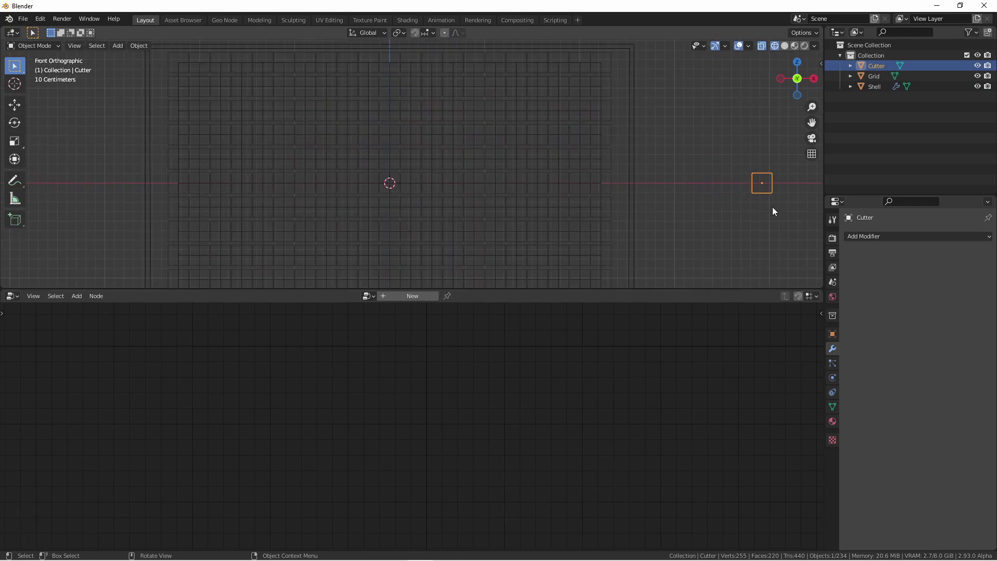
{"action": "key", "text": "Tab"}
{"action": "key", "text": "s"}
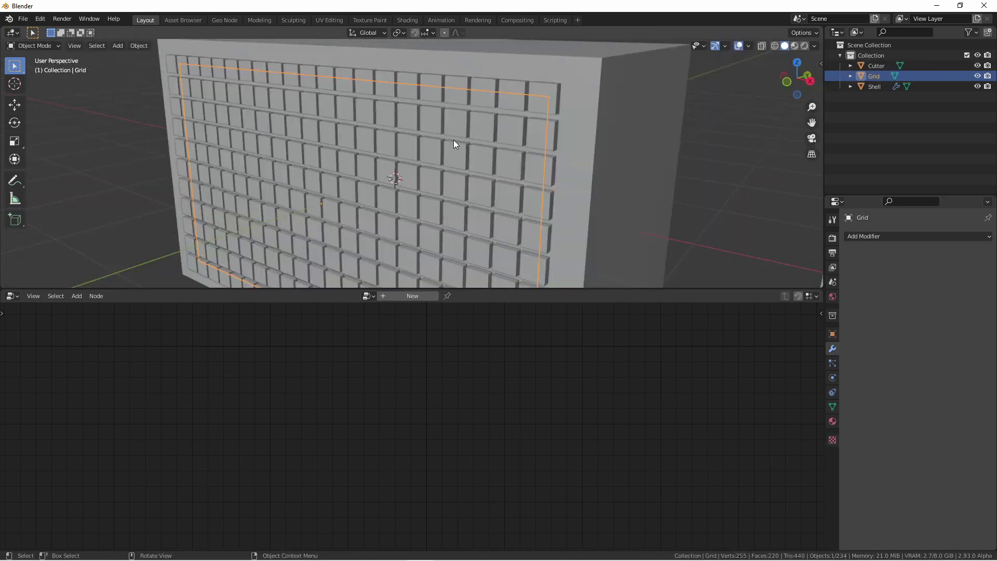
{"action": "left_click", "coordinate": [384, 202]}
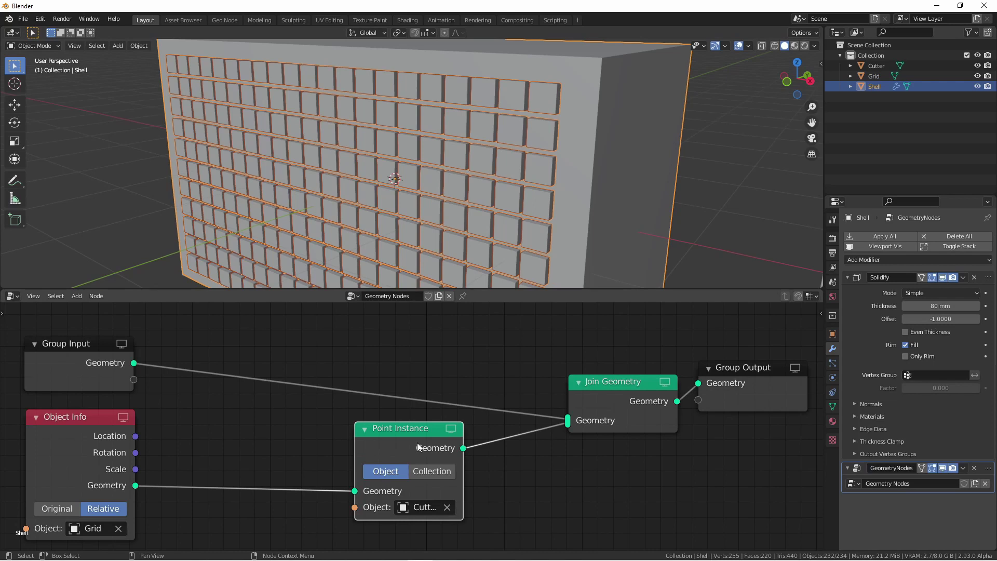
Step: Insert an Attribute Sample Texture node between Object Info and Point Instance and give it a new texture
{"action": "key", "text": "shift+a"}
{"action": "mouse_move", "coordinate": [183, 360]}
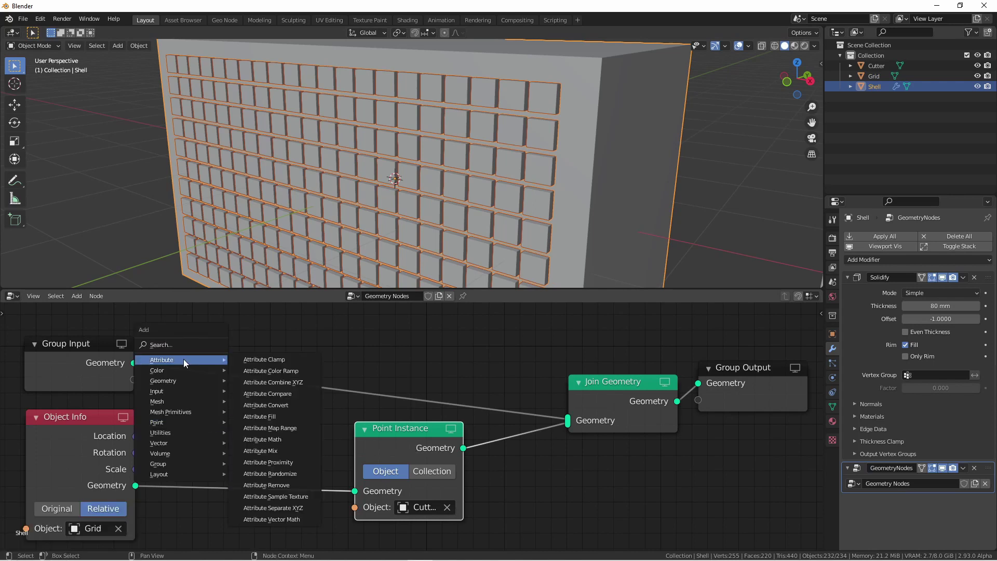
{"action": "left_click", "coordinate": [284, 472]}
{"action": "left_click", "coordinate": [276, 468]}
{"action": "left_click", "coordinate": [281, 460]}
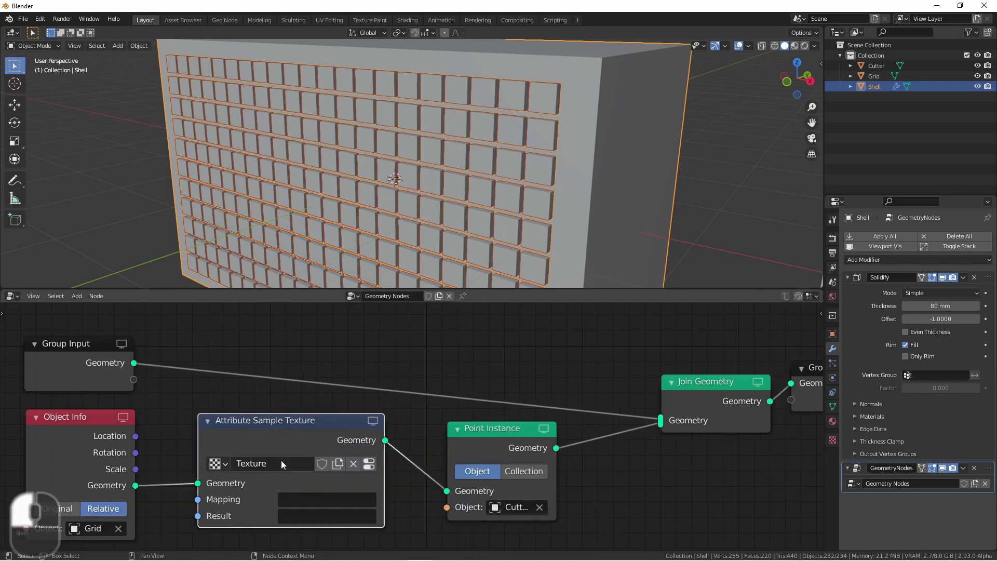
Step: Open the new texture's settings and set its type to Musgrave
{"action": "left_click", "coordinate": [369, 463]}
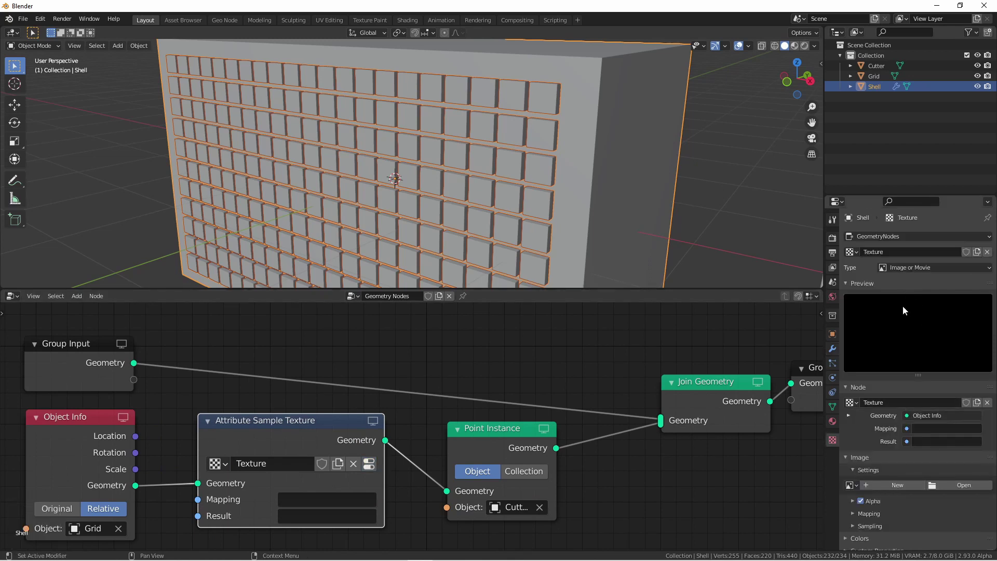
{"action": "left_click", "coordinate": [930, 265]}
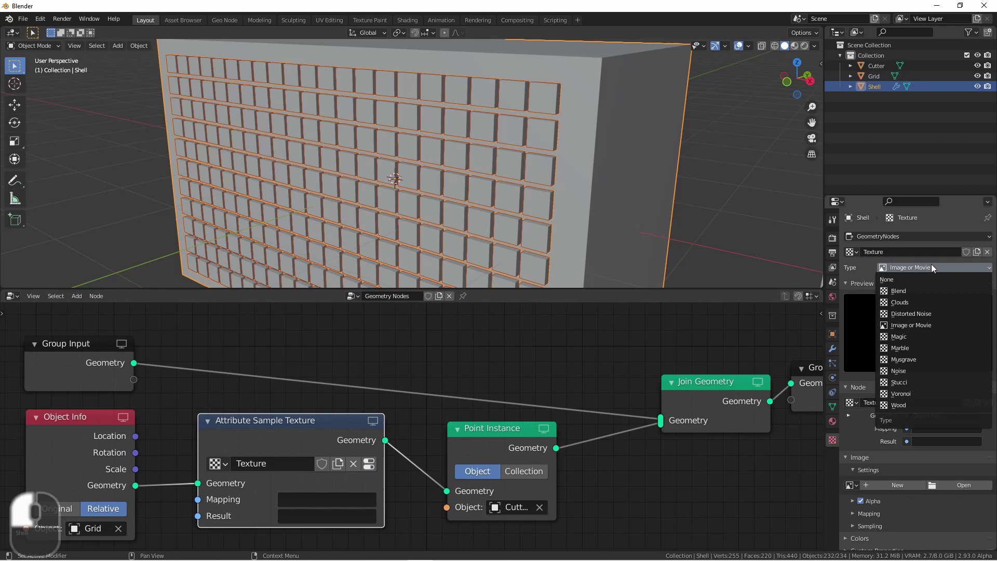
{"action": "left_click", "coordinate": [925, 358]}
Step: Map the Attribute Sample Texture node by UVMap and store its result in an attribute named windows
{"action": "left_click", "coordinate": [328, 499]}
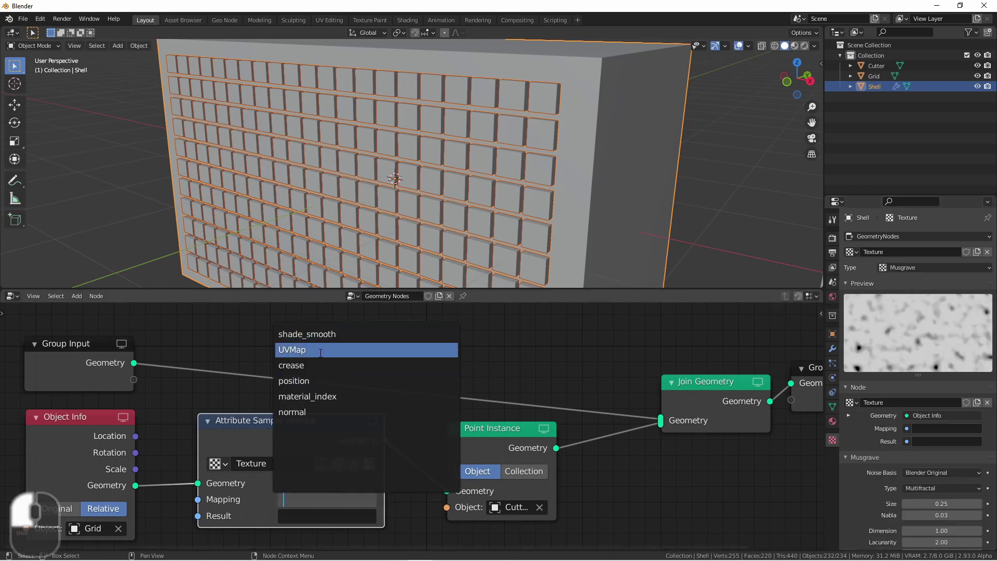
{"action": "left_click", "coordinate": [320, 351]}
{"action": "left_click", "coordinate": [303, 515]}
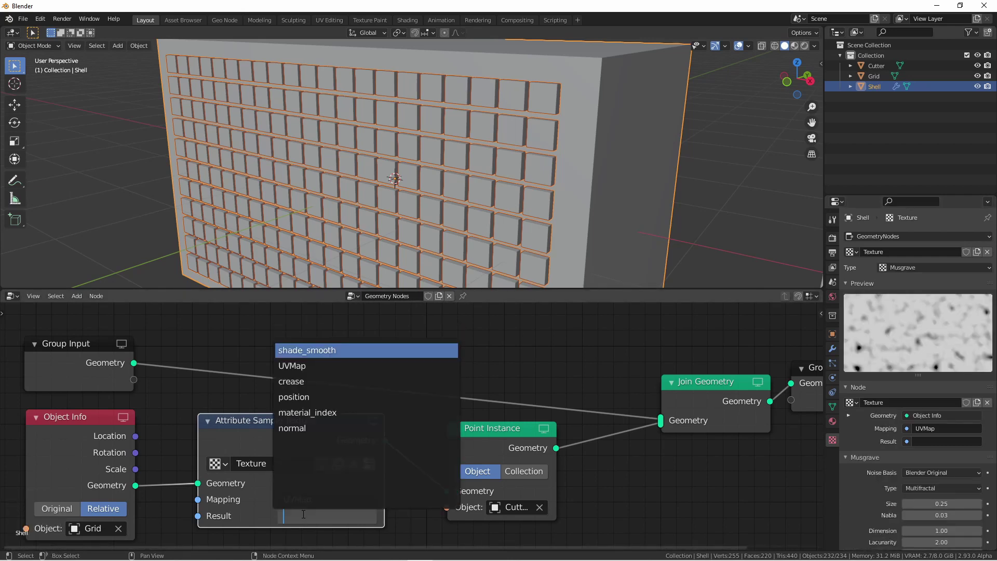
{"action": "type", "text": "windows"}
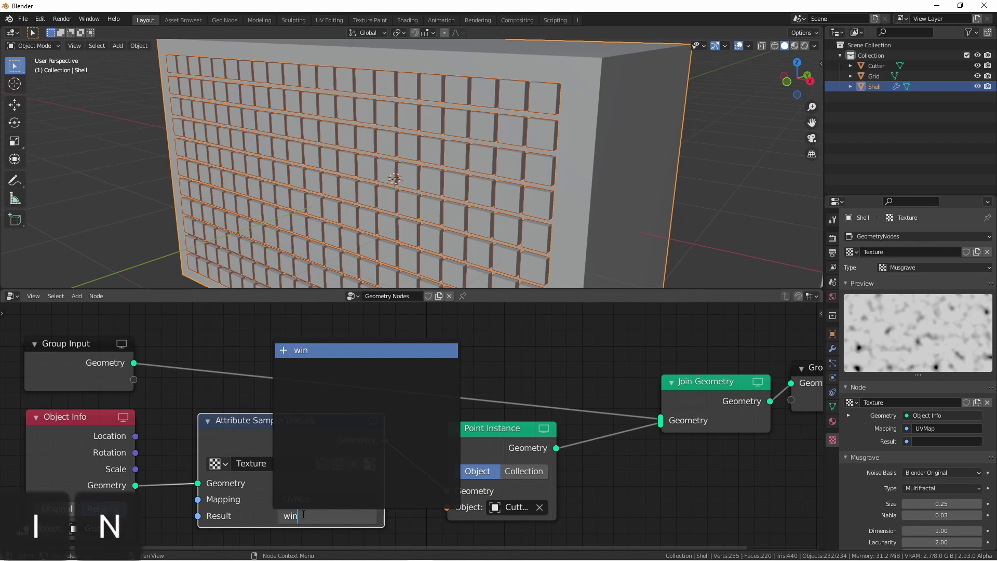
{"action": "key", "text": "Return"}
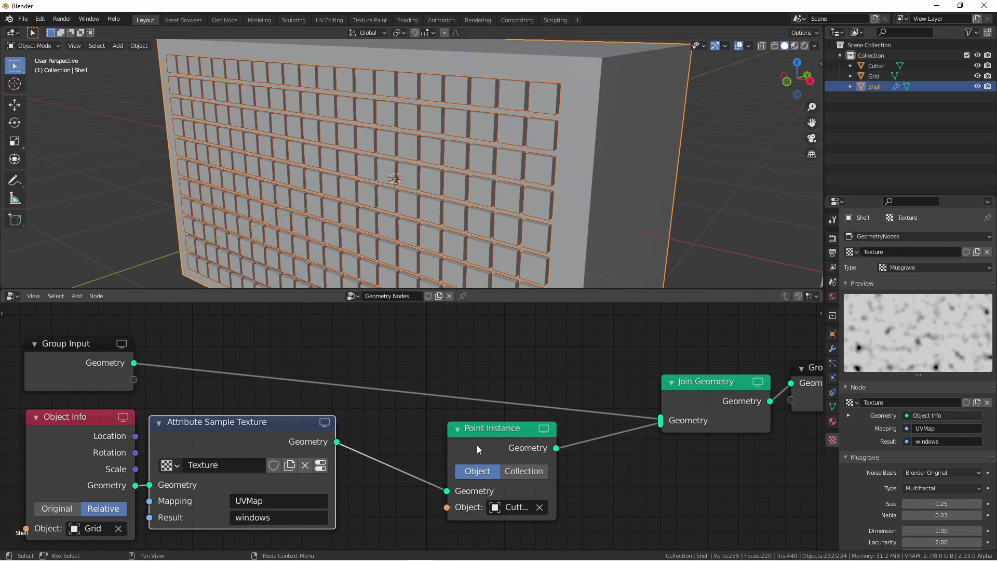
Step: Insert an Attribute Combine XYZ node between Attribute Sample Texture and Point Instance, with scale as its result attribute
{"action": "left_click_drag", "start_coordinate": [476, 447], "coordinate": [560, 459]}
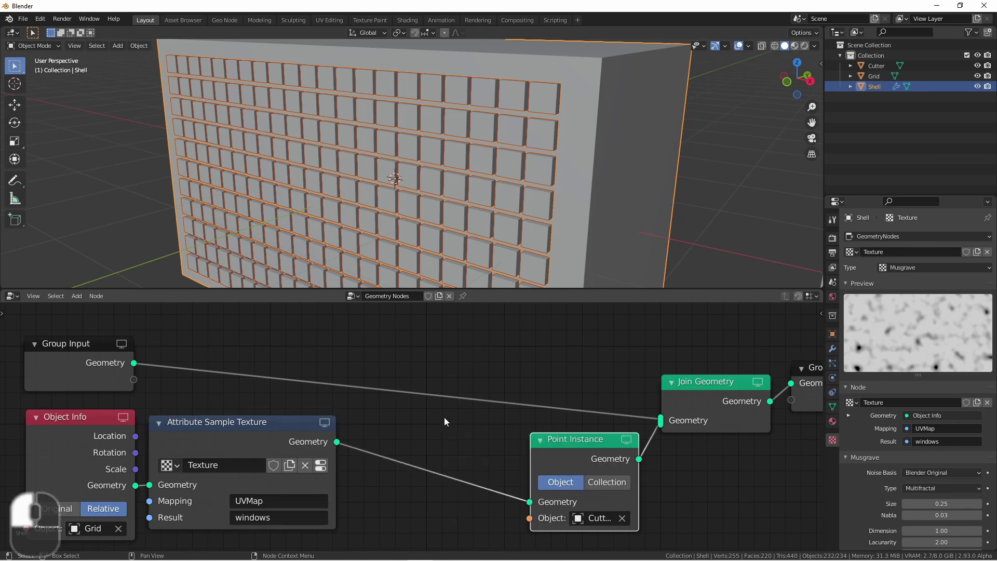
{"action": "key", "text": "shift+a"}
{"action": "mouse_move", "coordinate": [428, 428]}
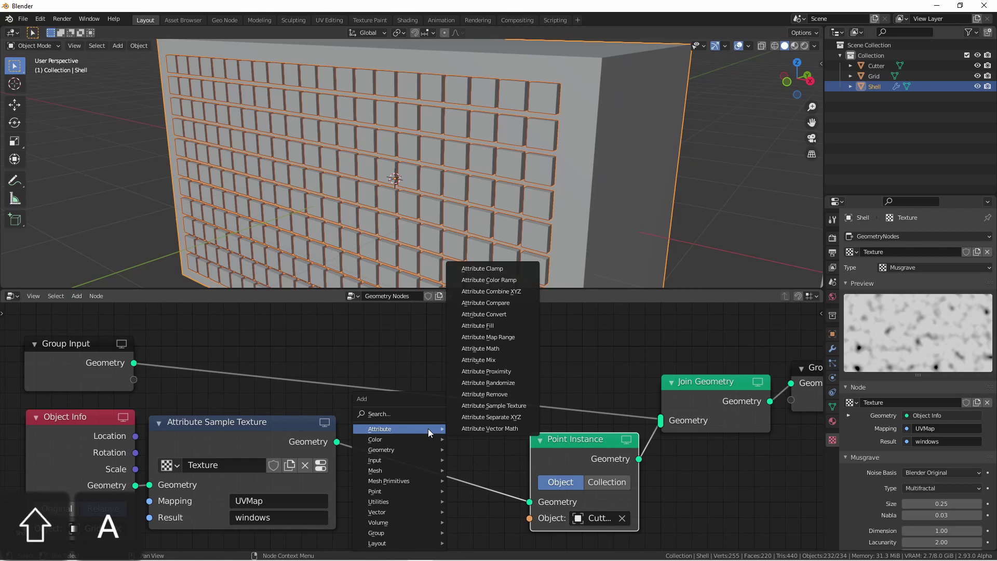
{"action": "left_click", "coordinate": [482, 292]}
{"action": "left_click", "coordinate": [400, 414]}
{"action": "middle_click_drag", "start_coordinate": [415, 451], "coordinate": [371, 402], "text": "shift"}
{"action": "scroll", "coordinate": [363, 456], "scroll_direction": "down", "scroll_amount": 3}
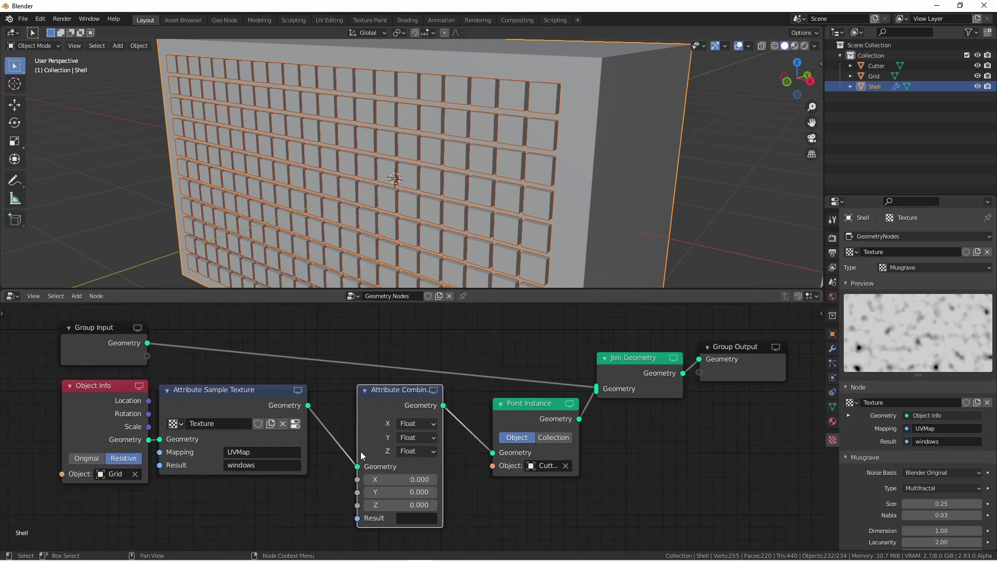
{"action": "left_click", "coordinate": [413, 517]}
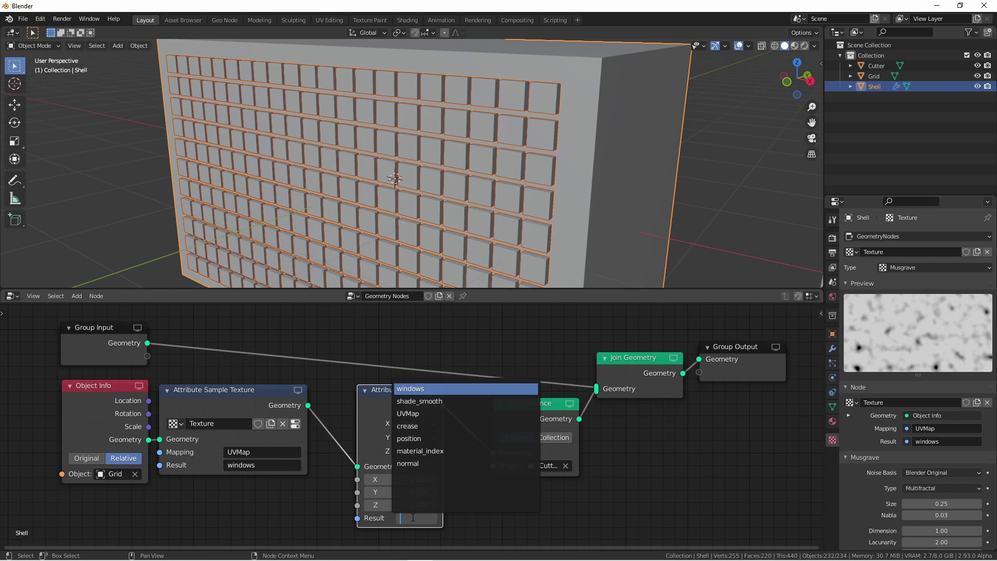
{"action": "type", "text": "scale"}
{"action": "key", "text": "Return"}
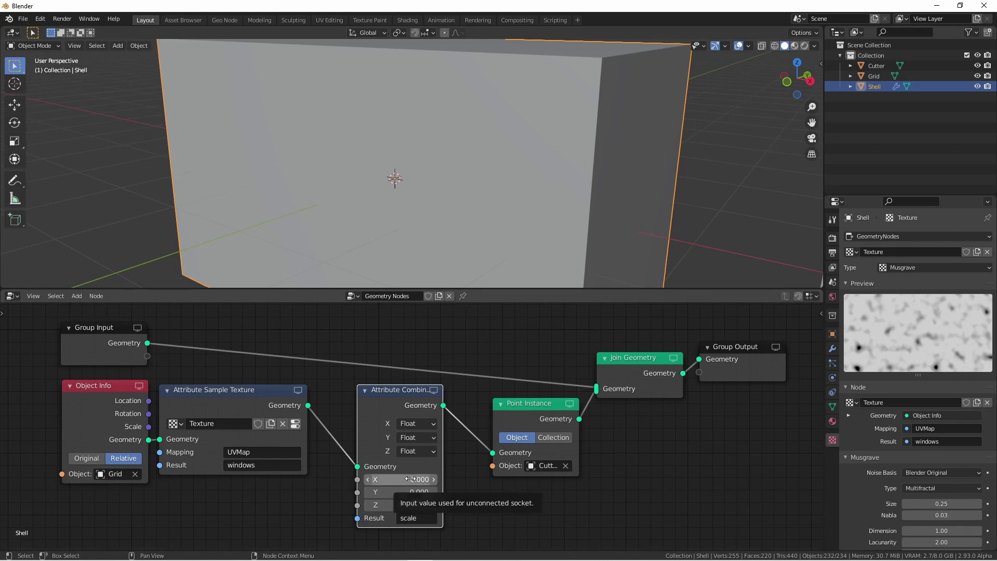
Step: Set the Attribute Combine XYZ values to 1.0 for X, 4.3 for Y and 1.2 for Z
{"action": "left_click_drag", "start_coordinate": [421, 480], "coordinate": [420, 505]}
{"action": "type", "text": "1"}
{"action": "key", "text": "Return"}
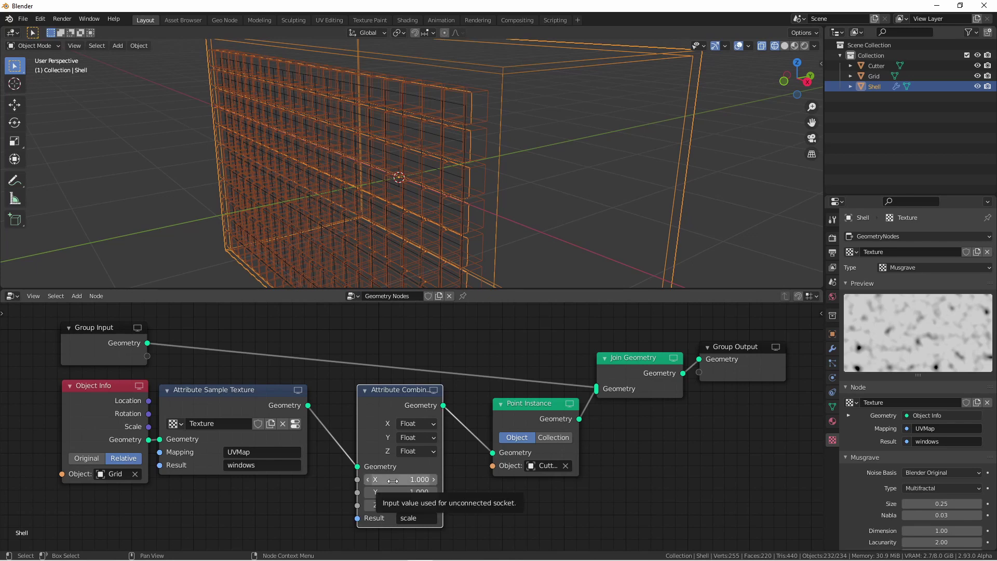
{"action": "left_click_drag", "start_coordinate": [394, 480], "coordinate": [409, 505]}
{"action": "key", "text": "ctrl+z"}
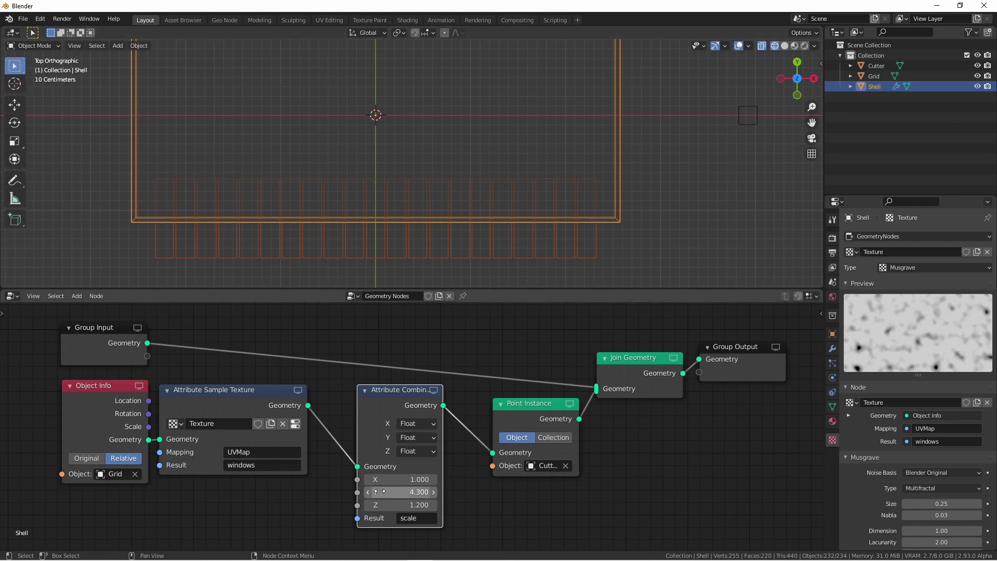
Step: Switch the X and Z inputs of Attribute Combine XYZ to Attribute and assign the windows attribute to both
{"action": "left_click", "coordinate": [432, 423]}
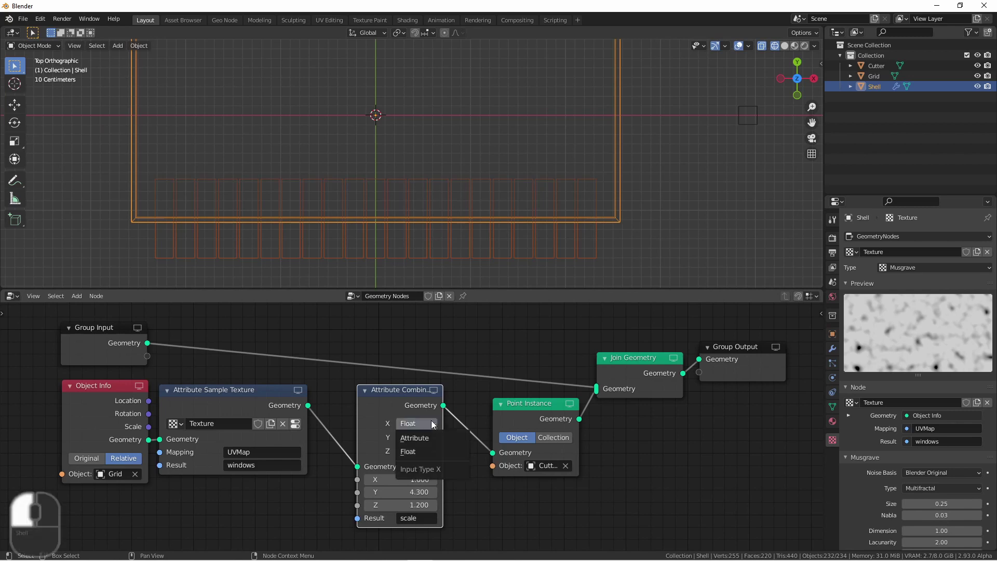
{"action": "left_click", "coordinate": [414, 438]}
{"action": "left_click", "coordinate": [416, 452]}
{"action": "left_click", "coordinate": [416, 465]}
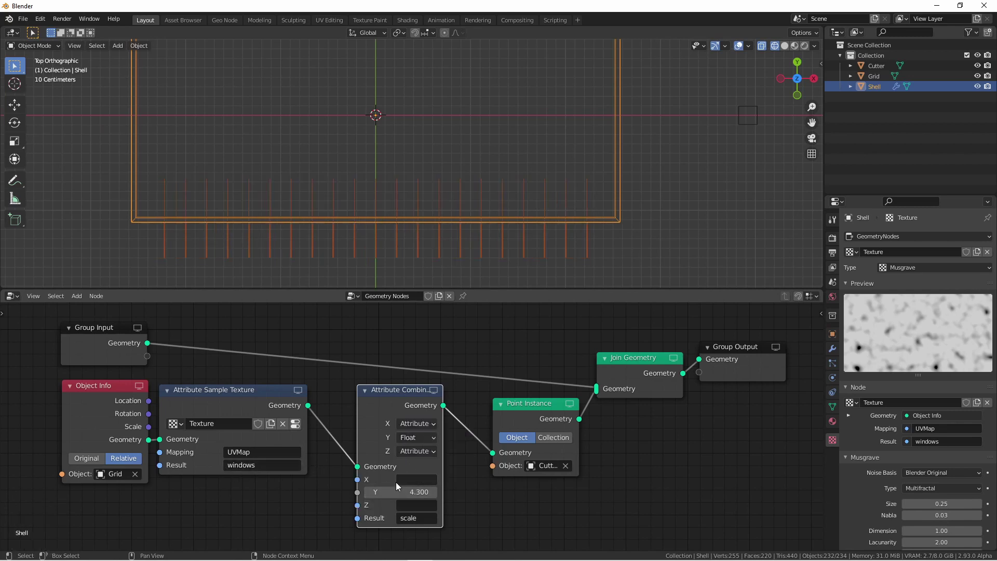
{"action": "left_click", "coordinate": [415, 479]}
{"action": "left_click", "coordinate": [408, 351]}
{"action": "left_click", "coordinate": [415, 505]}
{"action": "left_click", "coordinate": [415, 423]}
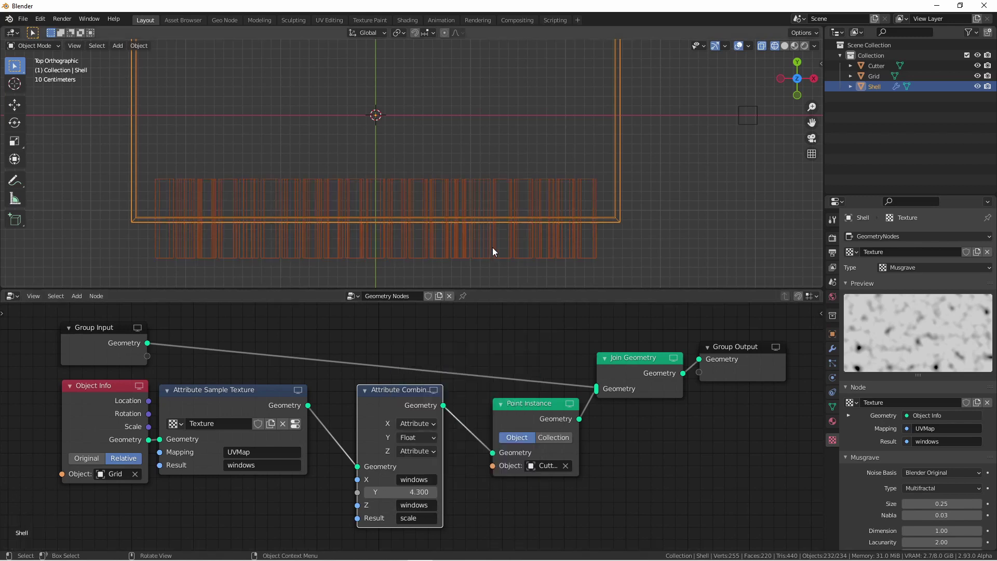
Step: Return the viewport to solid shading and change the sampled texture's type to Marble
{"action": "key", "text": "KP_1"}
{"action": "scroll", "coordinate": [398, 161], "scroll_direction": "down", "scroll_amount": 3}
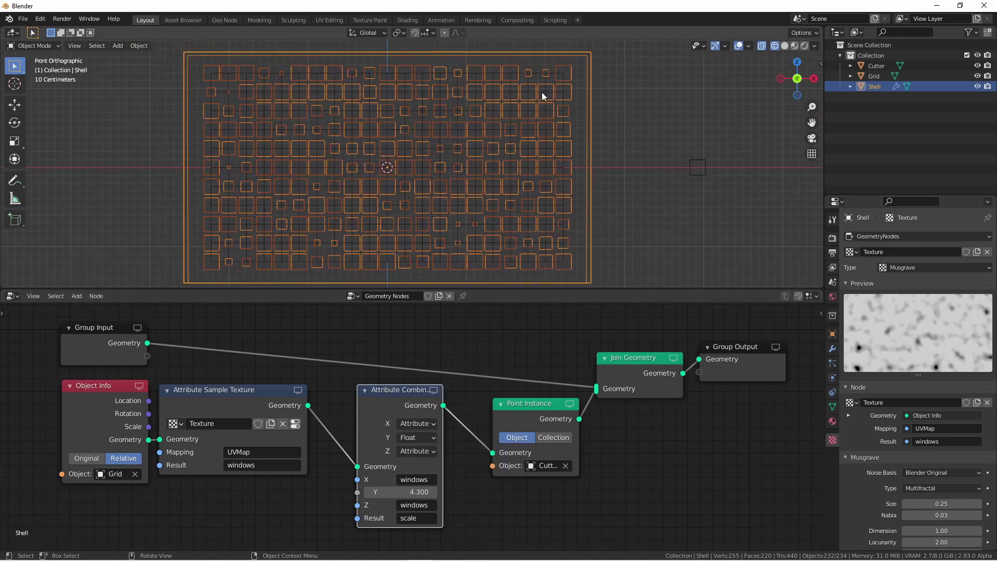
{"action": "key", "text": "z"}
{"action": "middle_click_drag", "start_coordinate": [683, 110], "coordinate": [578, 121]}
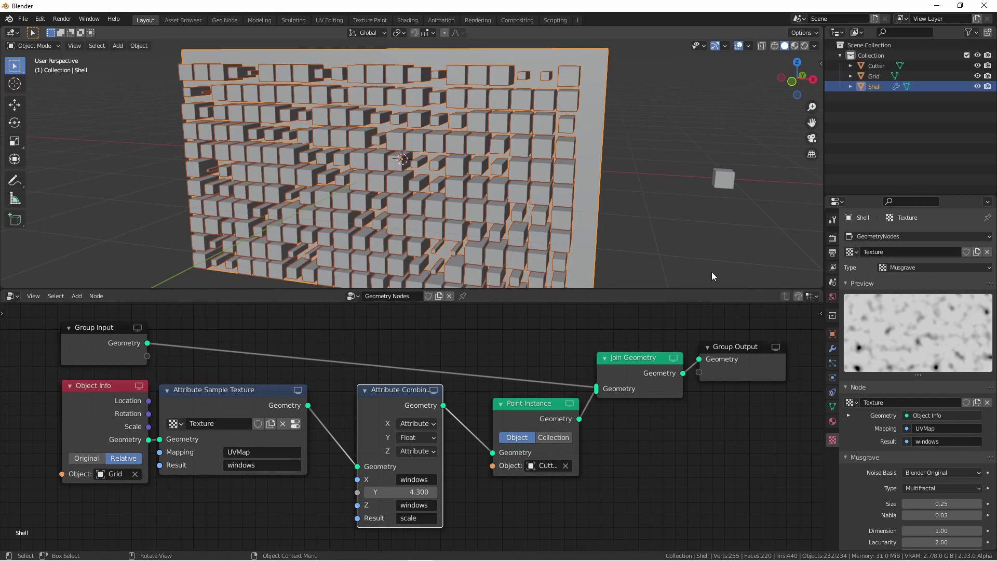
{"action": "scroll", "coordinate": [887, 435], "scroll_direction": "down", "scroll_amount": 3}
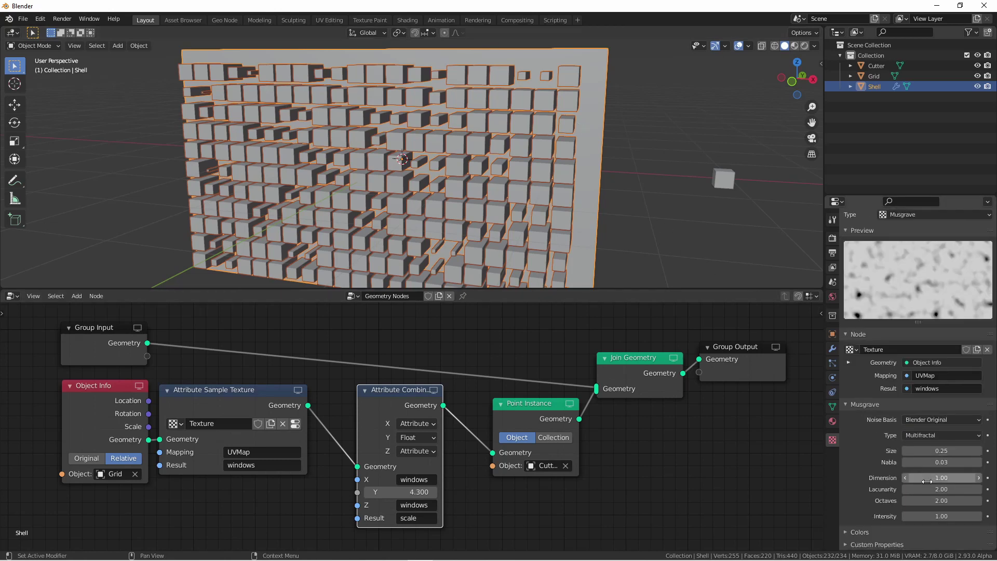
{"action": "left_click", "coordinate": [920, 216]}
{"action": "left_click", "coordinate": [915, 300]}
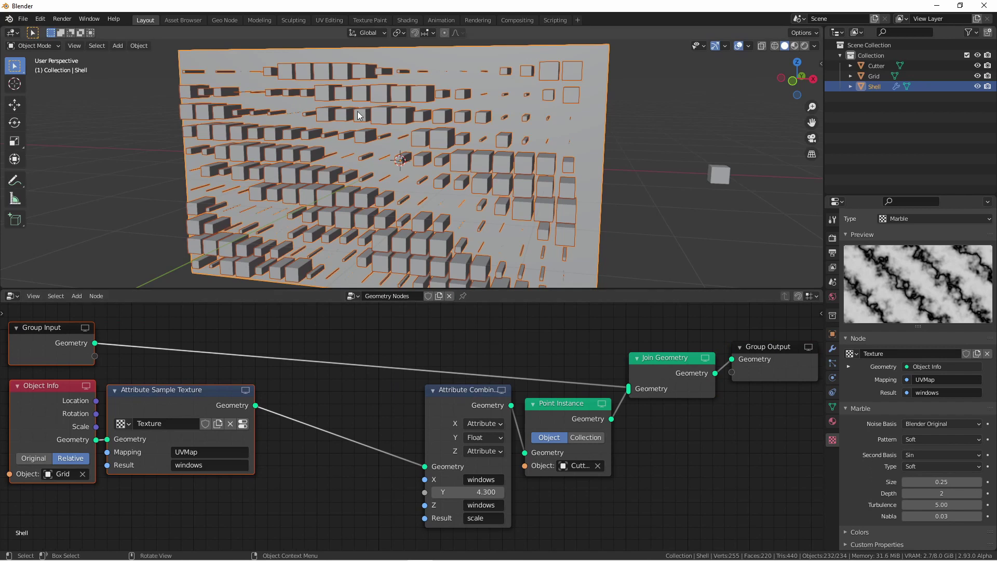
Step: Insert an Attribute Color Ramp node between Attribute Sample Texture and Attribute Combine XYZ, with windows as both attribute and result
{"action": "key", "text": "shift+a"}
{"action": "mouse_move", "coordinate": [319, 400]}
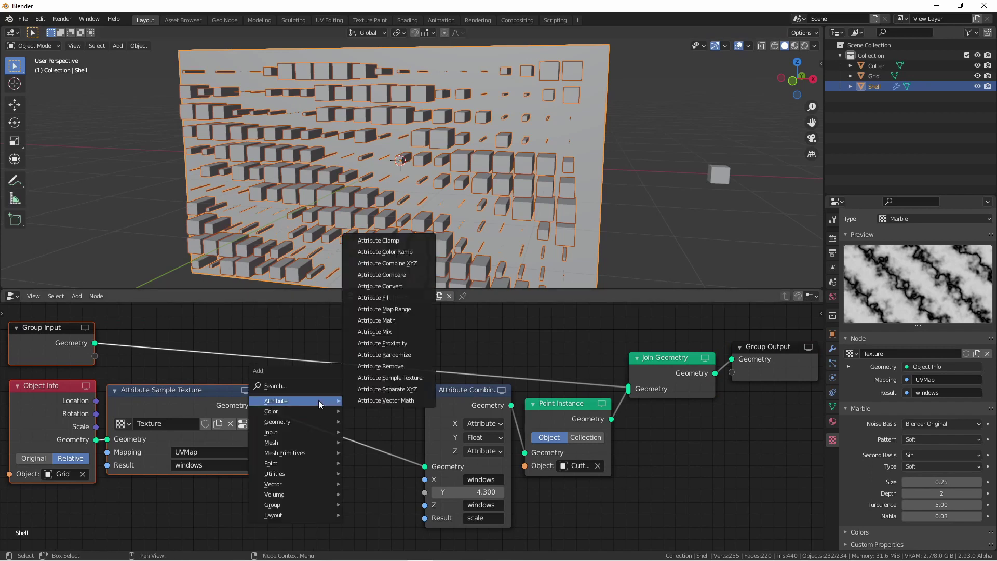
{"action": "left_click", "coordinate": [387, 252]}
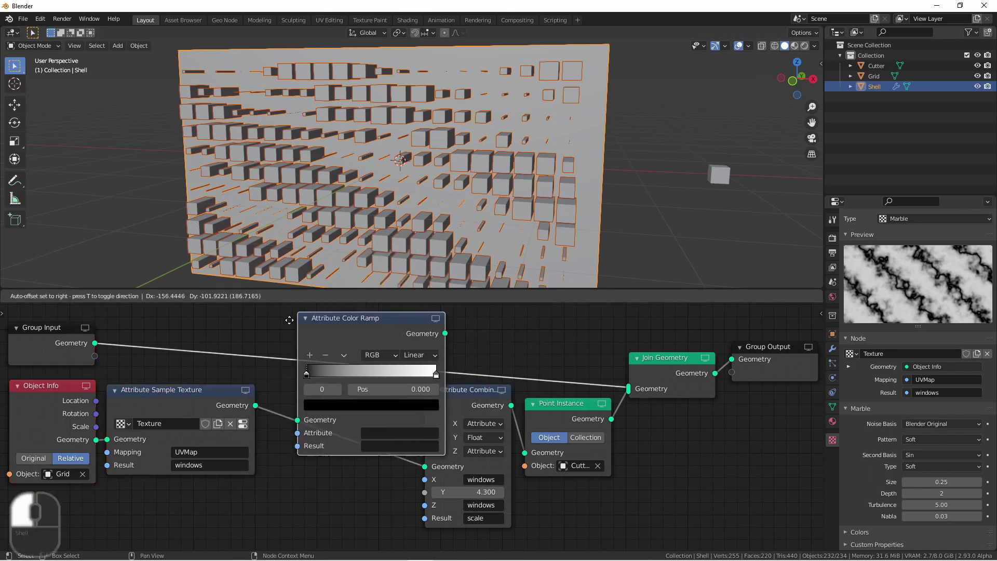
{"action": "left_click", "coordinate": [272, 379]}
{"action": "left_click", "coordinate": [391, 500]}
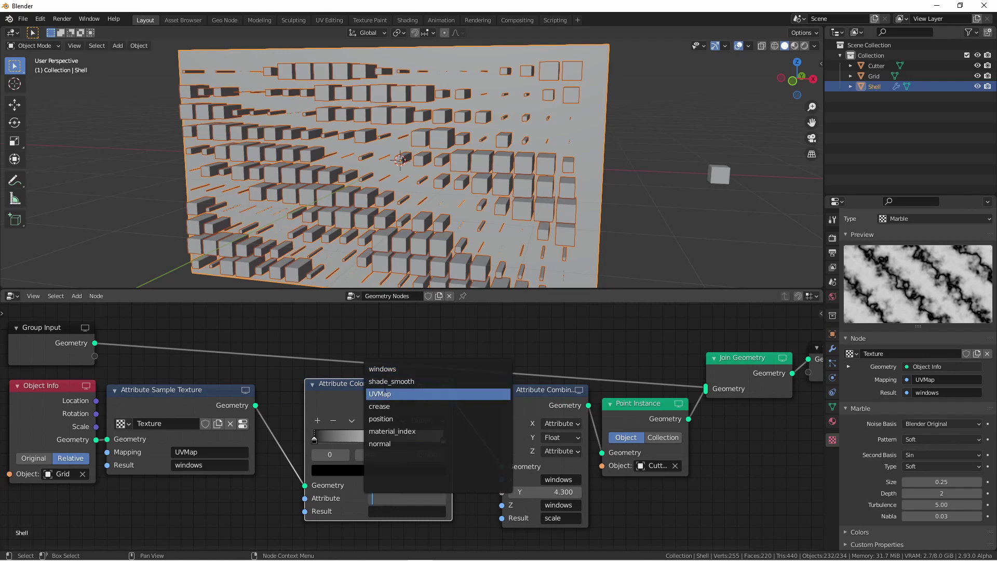
{"action": "left_click", "coordinate": [382, 369]}
{"action": "left_click", "coordinate": [374, 511]}
{"action": "left_click", "coordinate": [380, 384]}
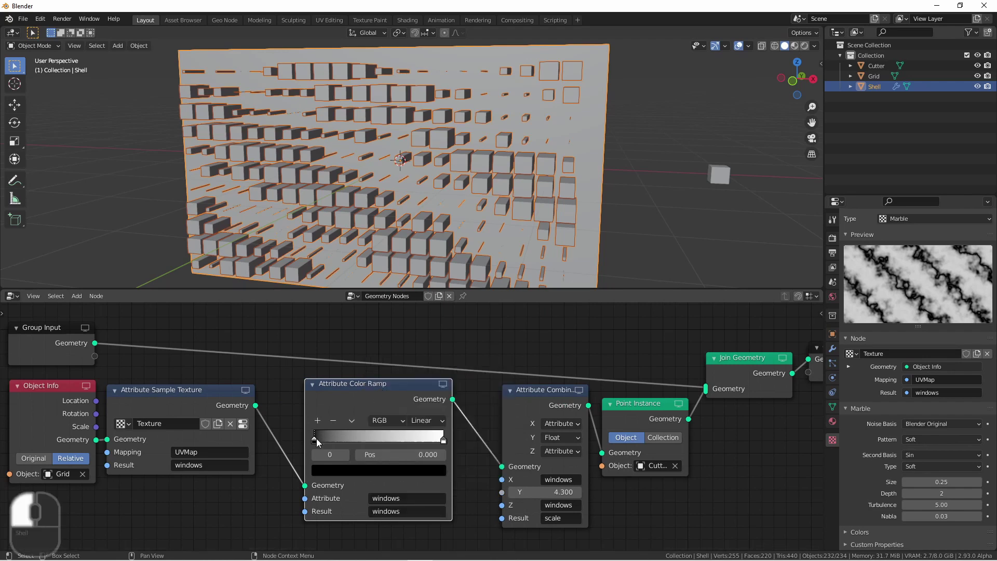
Step: Lighten the color ramp's black stop at position 0 to a mid gray
{"action": "left_click", "coordinate": [348, 470]}
{"action": "left_click_drag", "start_coordinate": [418, 382], "coordinate": [418, 339]}
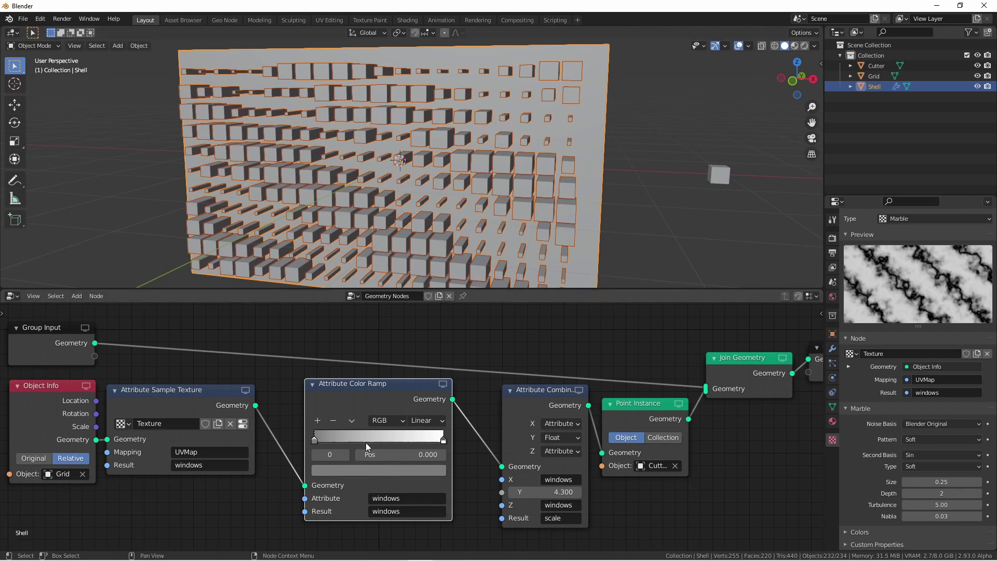
{"action": "left_click", "coordinate": [313, 439]}
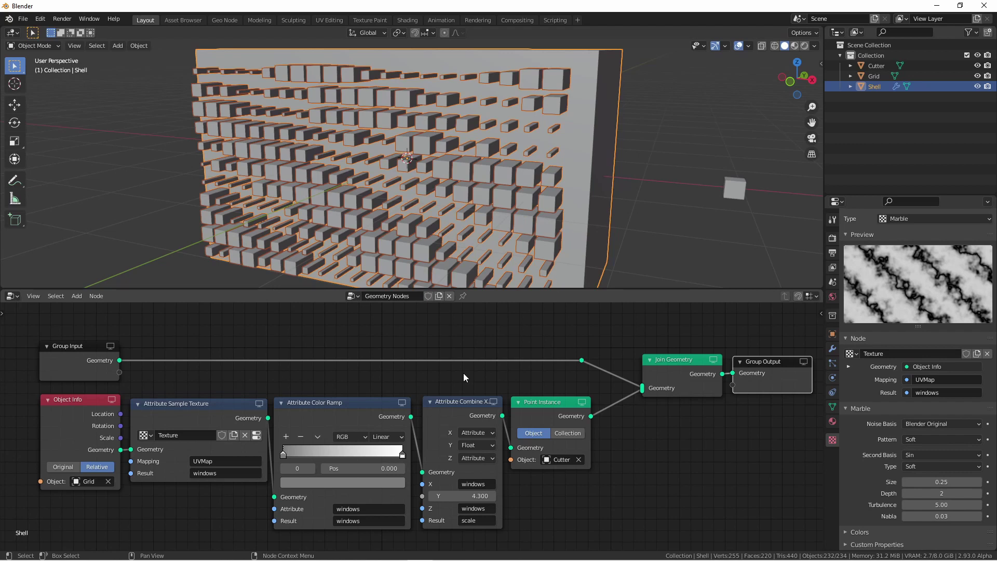
Step: Replace Join Geometry with a Difference Boolean node, using Group Input as Geometry 1 and Point Instance as Geometry 2, and connect it to Group Output
{"action": "left_click", "coordinate": [674, 366]}
{"action": "key", "text": "x"}
{"action": "key", "text": "shift+a"}
{"action": "mouse_move", "coordinate": [597, 424]}
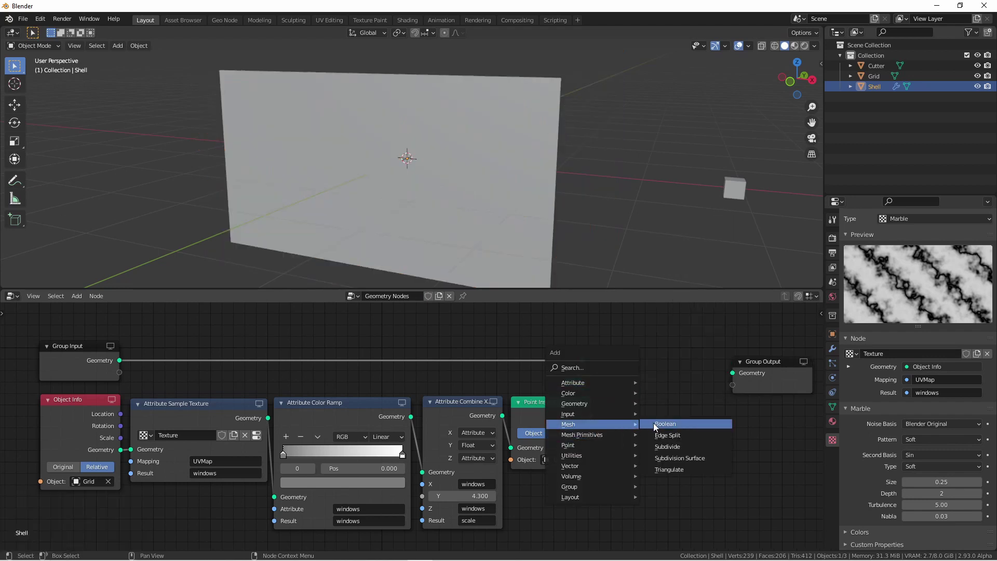
{"action": "left_click", "coordinate": [653, 423]}
{"action": "left_click", "coordinate": [620, 337]}
{"action": "left_click_drag", "start_coordinate": [583, 361], "coordinate": [621, 405]}
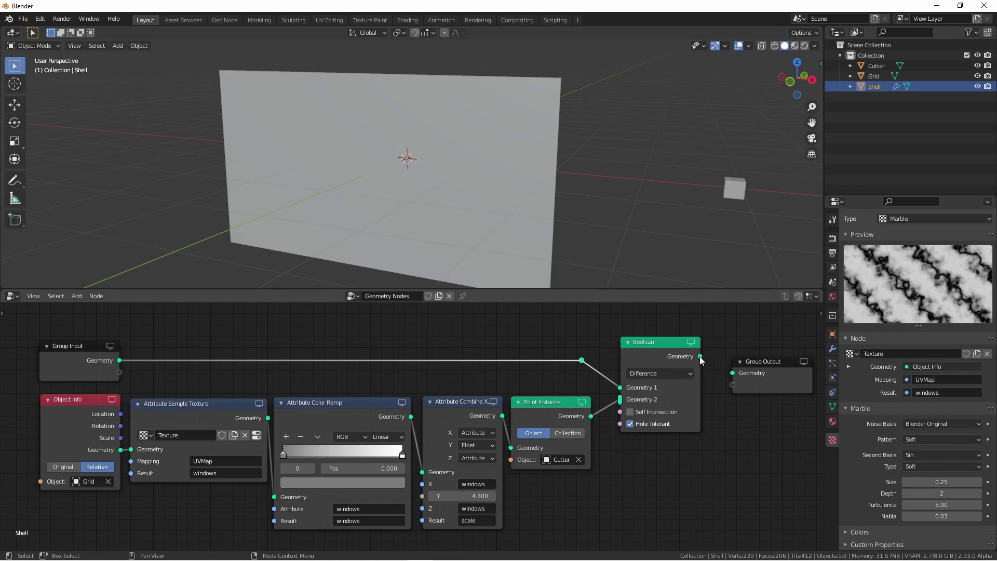
{"action": "left_click_drag", "start_coordinate": [699, 356], "coordinate": [735, 374]}
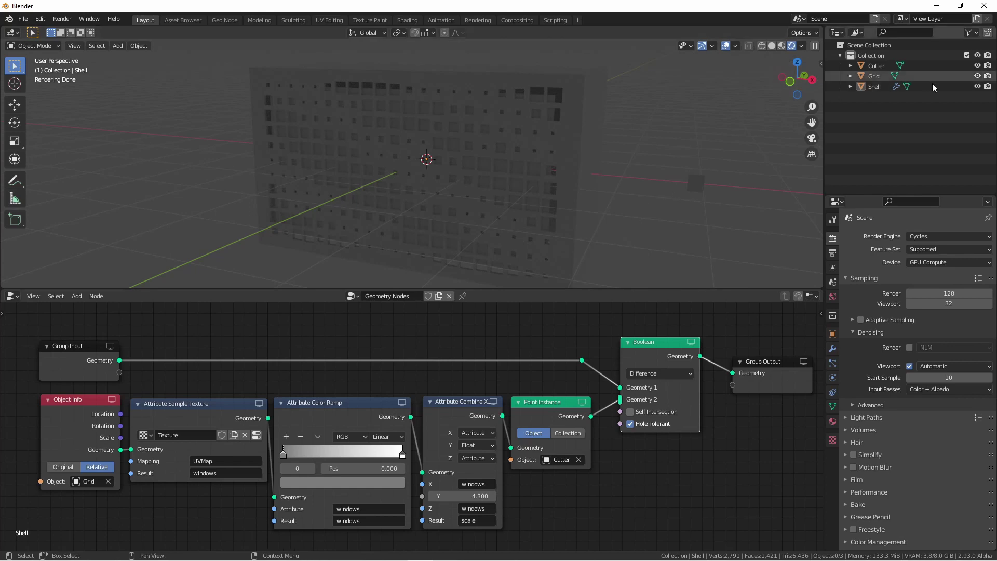
Step: Hide the Grid object in both renders and the viewport
{"action": "left_click", "coordinate": [990, 77]}
{"action": "left_click", "coordinate": [977, 76]}
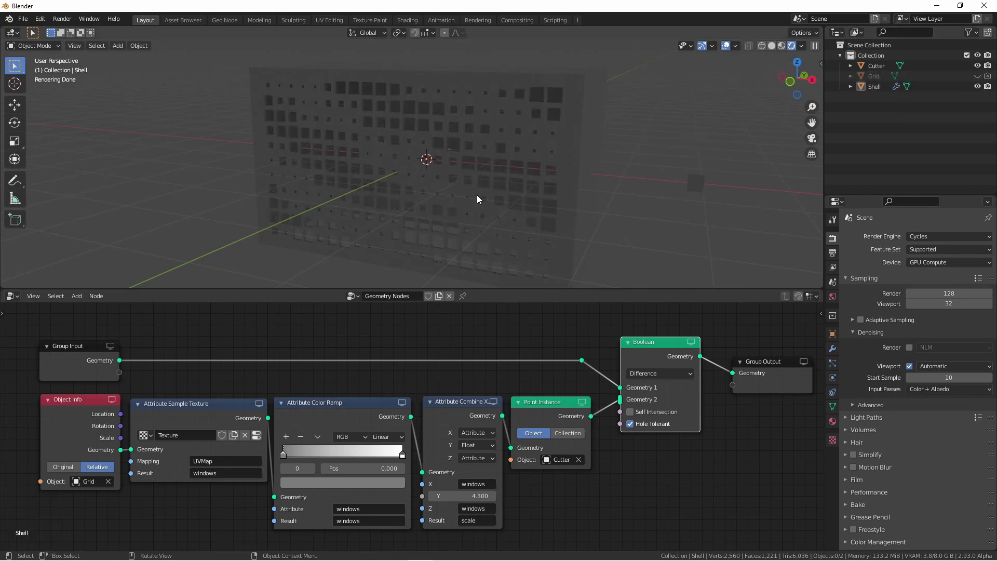
Step: Switch to a wireframe top view and add a cube mesh at the center of the shell
{"action": "middle_click_drag", "start_coordinate": [456, 241], "coordinate": [388, 166], "text": "alt"}
{"action": "key", "text": "shift+z"}
{"action": "key", "text": "shift+a"}
{"action": "mouse_move", "coordinate": [387, 167]}
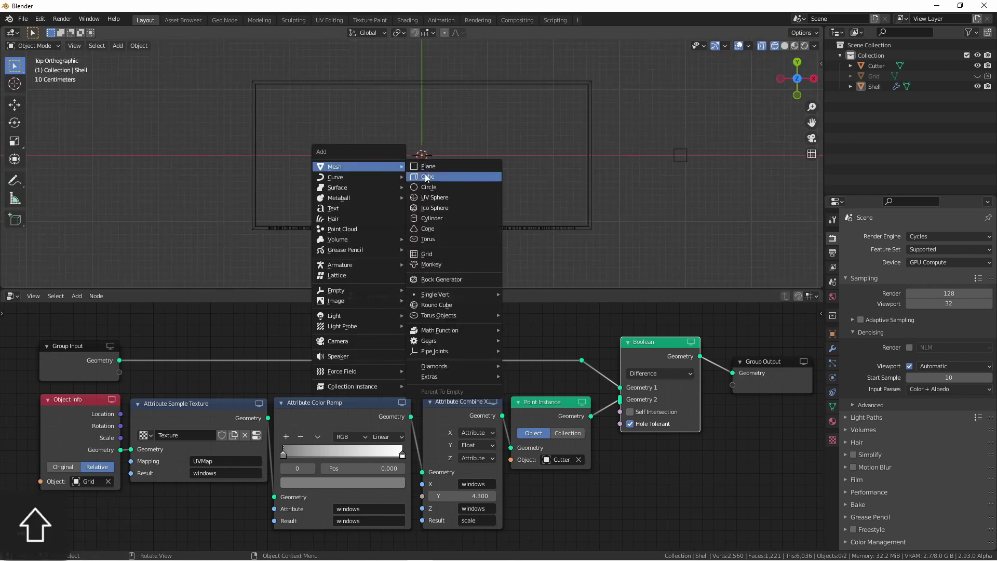
{"action": "left_click", "coordinate": [427, 177]}
Step: Scale the cube up to the shell's inner depth and stretch it along X to nearly fill the inner width
{"action": "key", "text": "s"}
{"action": "left_click", "coordinate": [448, 162]}
{"action": "key", "text": "s"}
{"action": "middle_click_drag", "start_coordinate": [458, 167], "coordinate": [474, 175]}
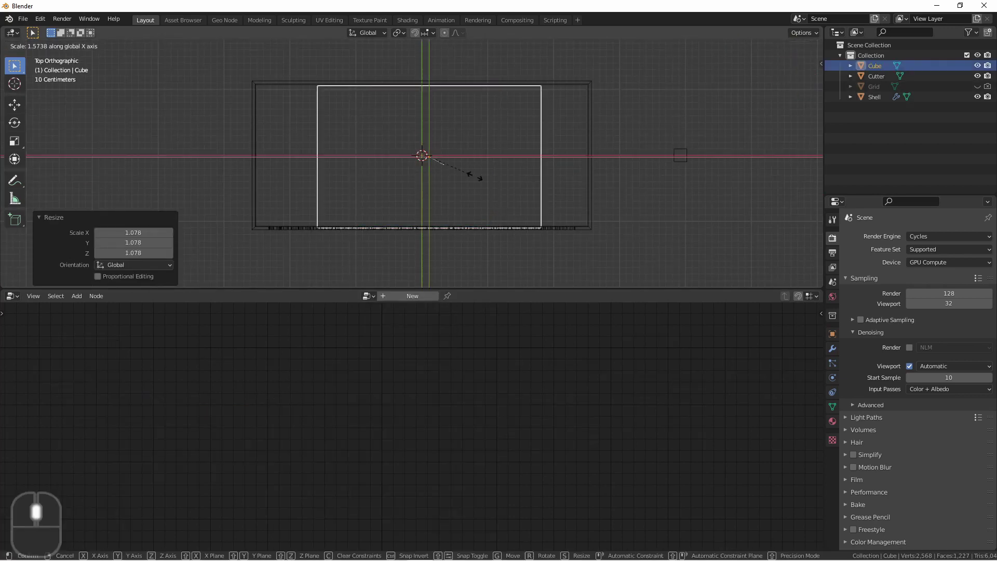
{"action": "left_click", "coordinate": [499, 183]}
{"action": "key", "text": "s"}
{"action": "key", "text": "x"}
{"action": "left_click", "coordinate": [645, 200]}
Step: In the front view, scale the cube along Z by about 1.27 to nearly fill the shell's inner height
{"action": "key", "text": "KP_1"}
{"action": "key", "text": "s"}
{"action": "key", "text": "z"}
{"action": "left_click", "coordinate": [415, 136]}
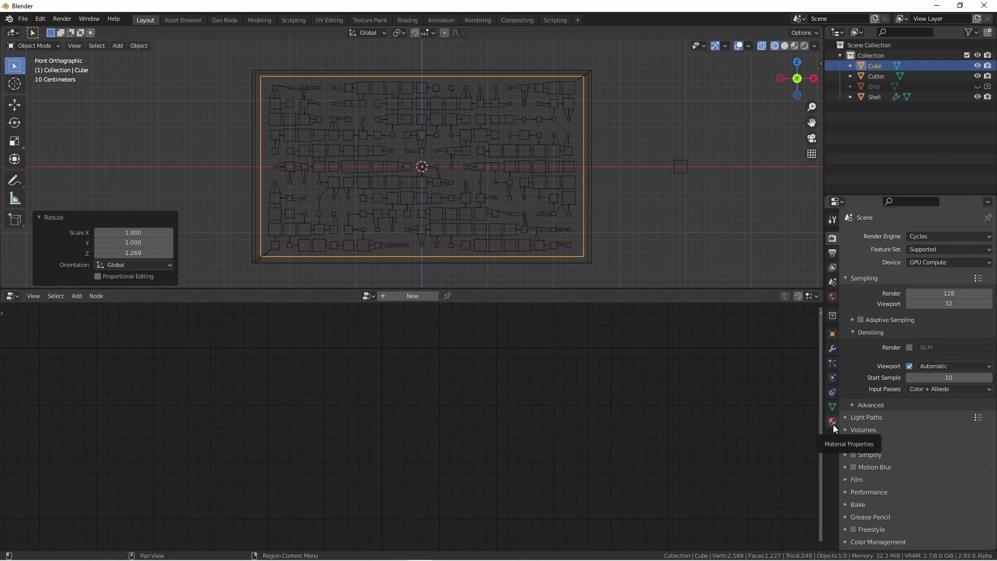
Step: Create a new material for the cube and use a Nishita Sky Texture as the world background color
{"action": "left_click", "coordinate": [833, 422]}
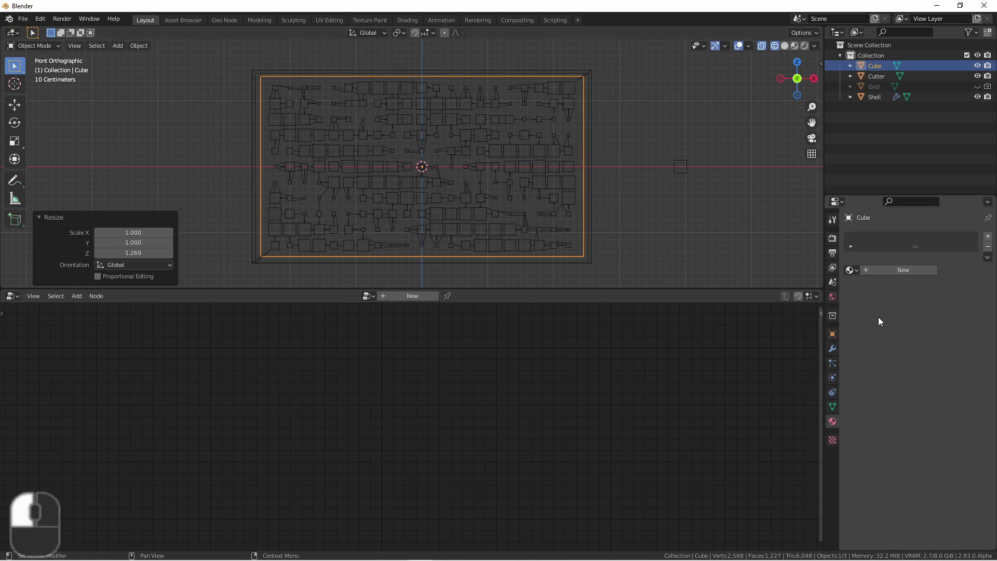
{"action": "left_click", "coordinate": [896, 270]}
{"action": "left_click", "coordinate": [943, 358]}
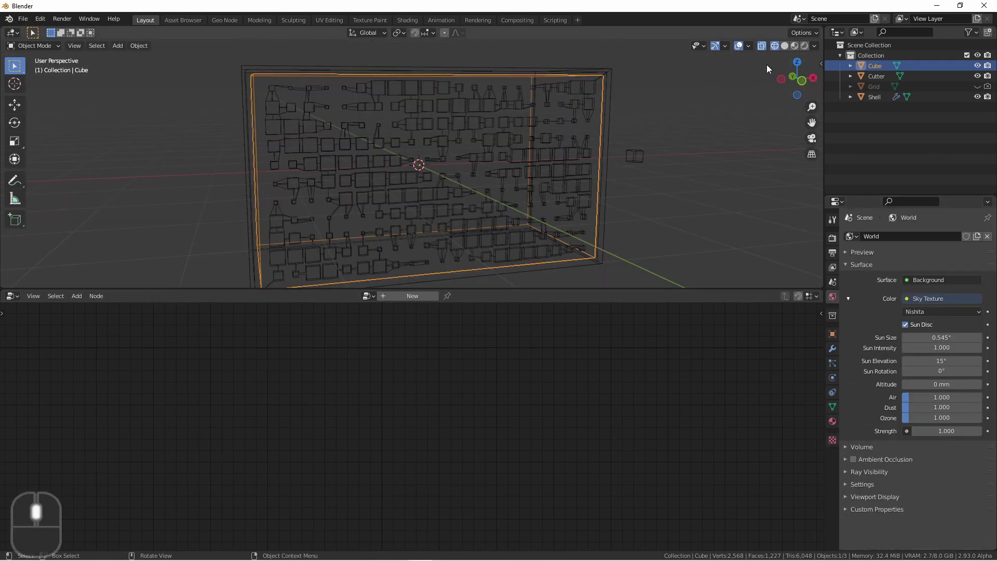
Step: Preview the windowed shell from an angle in rendered shading with nothing selected
{"action": "left_click", "coordinate": [804, 45]}
{"action": "middle_click_drag", "start_coordinate": [650, 104], "coordinate": [607, 109]}
{"action": "left_click", "coordinate": [674, 143]}
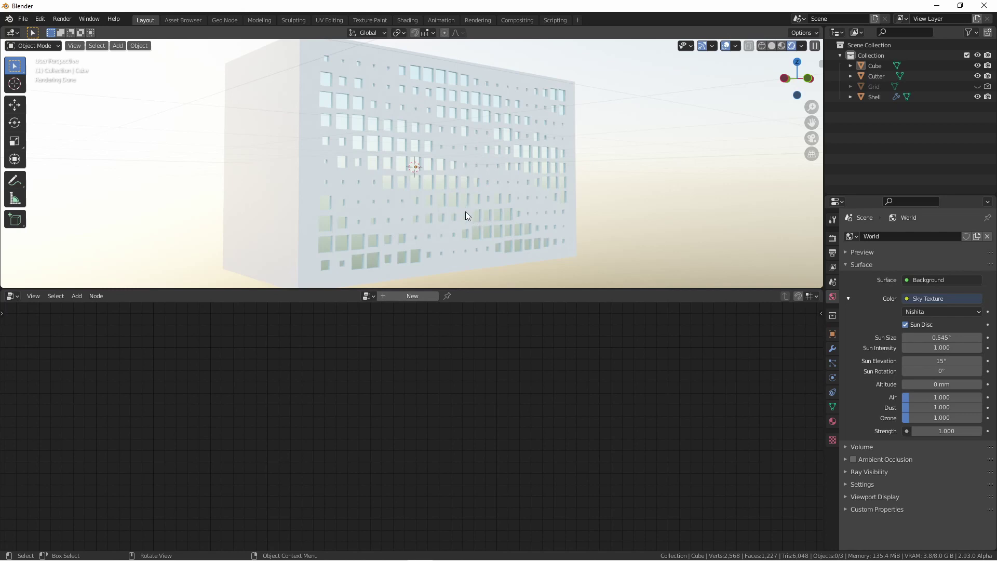
Step: In the Shell's node tree, replace the connected Boolean with Join Geometry and delete the Attribute Sample Texture and Attribute Color Ramp nodes
{"action": "key", "text": "KP_1"}
{"action": "key", "text": "shift+z"}
{"action": "left_click", "coordinate": [447, 260]}
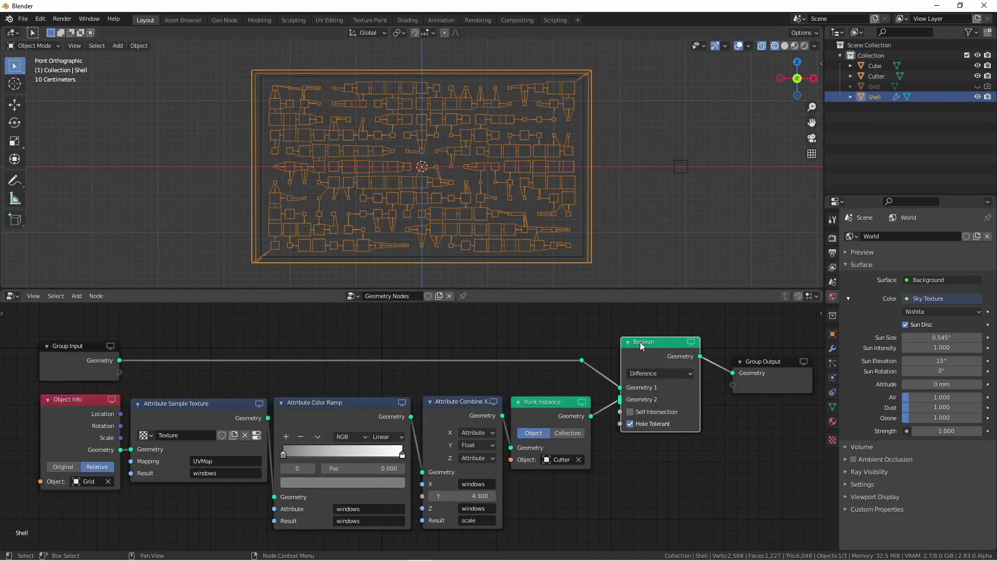
{"action": "left_click_drag", "start_coordinate": [639, 342], "coordinate": [643, 352], "text": "alt"}
{"action": "left_click_drag", "start_coordinate": [644, 352], "coordinate": [661, 419], "text": "alt"}
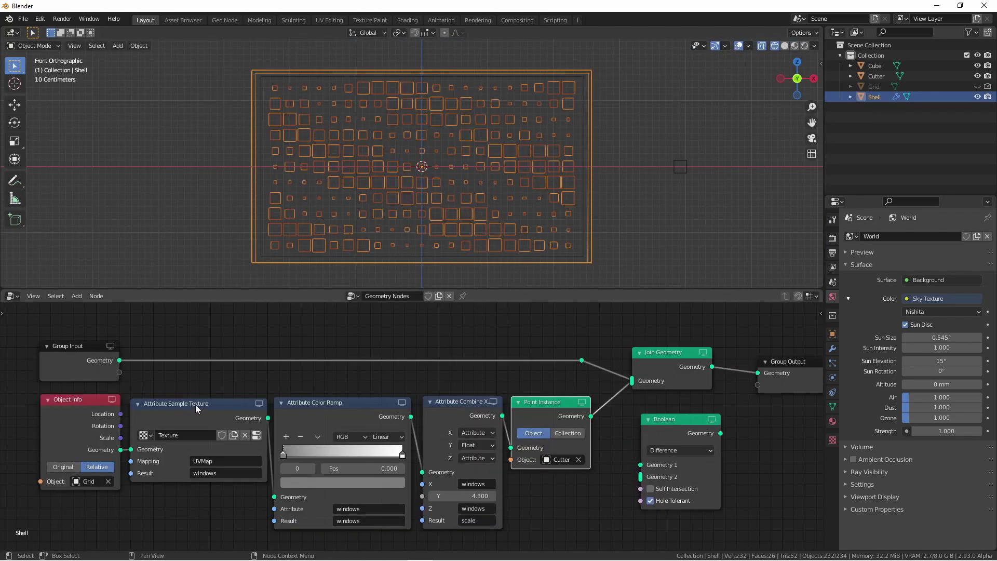
{"action": "key", "text": "x"}
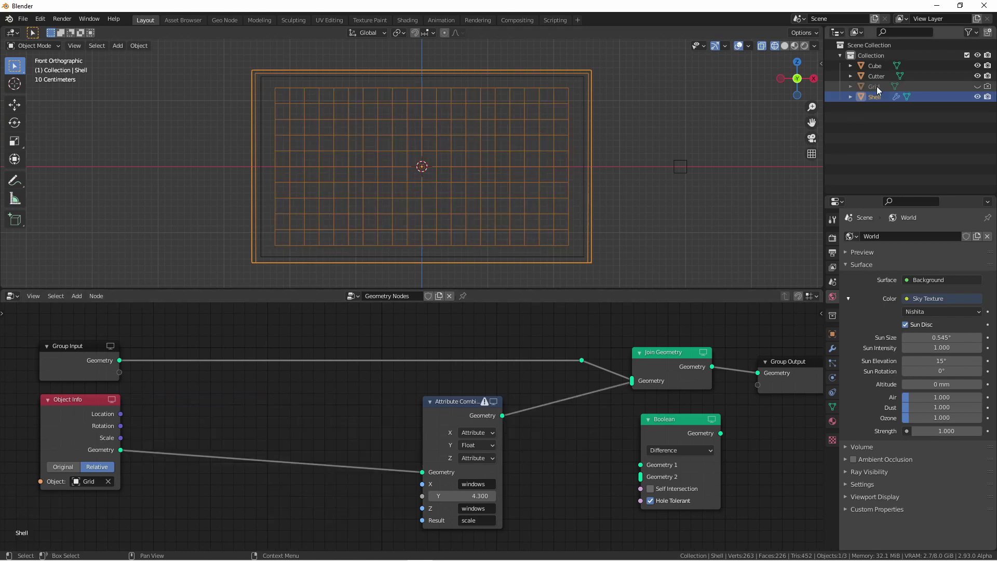
Step: Select and unhide the Grid object, enable it in renders, and switch it to Weight Paint mode
{"action": "left_click", "coordinate": [876, 86]}
{"action": "left_click", "coordinate": [987, 86]}
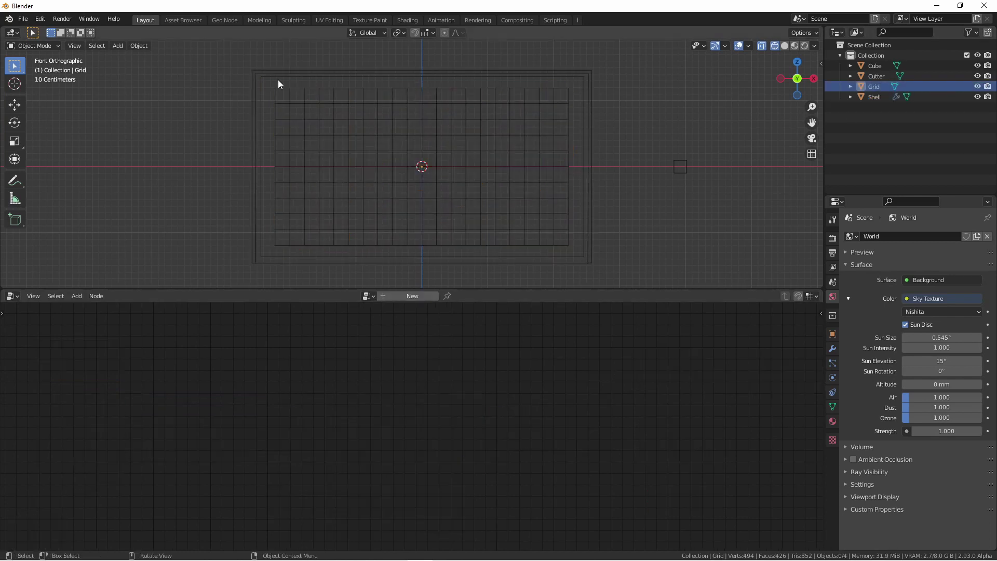
{"action": "left_click", "coordinate": [32, 46]}
{"action": "left_click", "coordinate": [38, 104]}
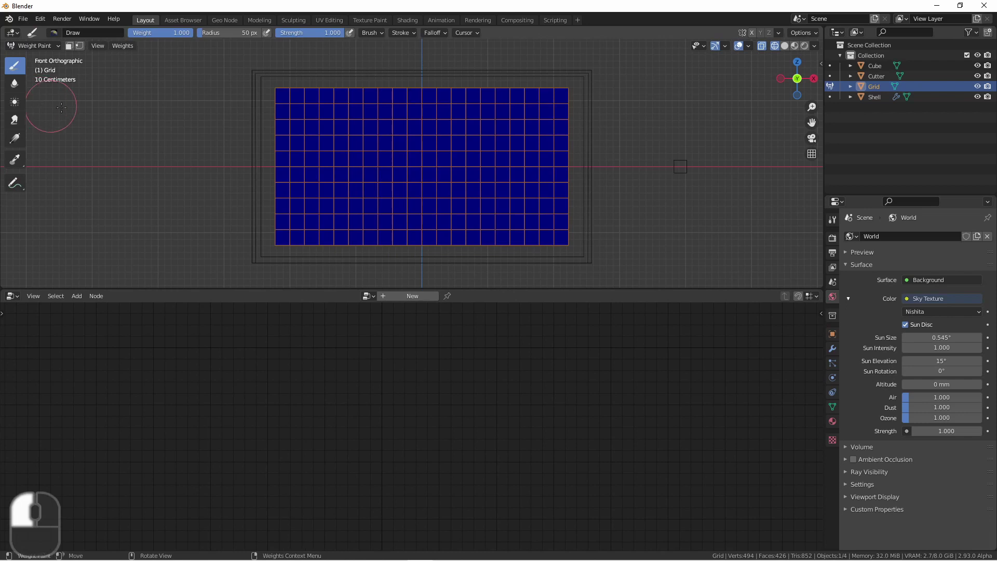
Step: Paint a smiley face with two eyes, a nose and a curved mouth on the grid using a 19 px brush at full weight
{"action": "left_click_drag", "start_coordinate": [359, 116], "coordinate": [366, 148]}
{"action": "left_click_drag", "start_coordinate": [457, 122], "coordinate": [468, 137]}
{"action": "left_click_drag", "start_coordinate": [470, 218], "coordinate": [499, 187]}
{"action": "mouse_move", "coordinate": [315, 197]}
{"action": "left_mouse_down"}
{"action": "mouse_move", "coordinate": [505, 190]}
{"action": "mouse_move", "coordinate": [319, 187]}
{"action": "left_mouse_up"}
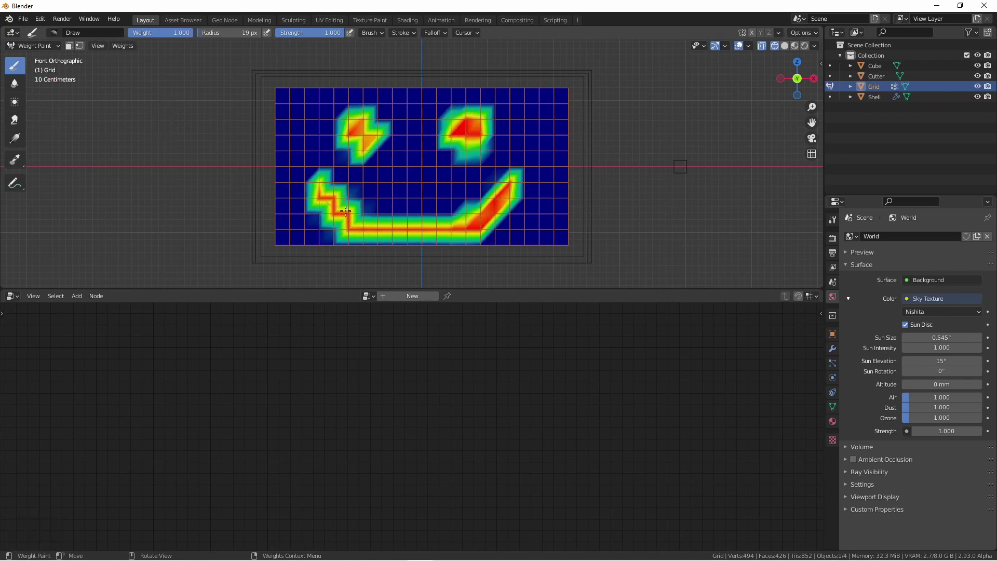
{"action": "left_click_drag", "start_coordinate": [364, 135], "coordinate": [410, 171]}
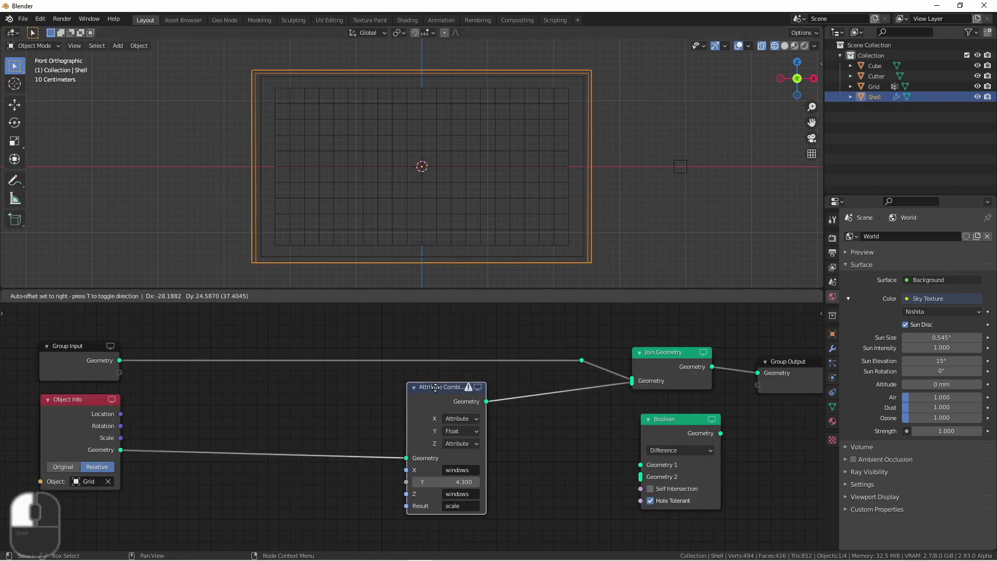
Step: In the Shell's Attribute Combine XYZ node, set both the X and Z attributes to the painted vertex group "Group"
{"action": "left_click_drag", "start_coordinate": [457, 325], "coordinate": [427, 383]}
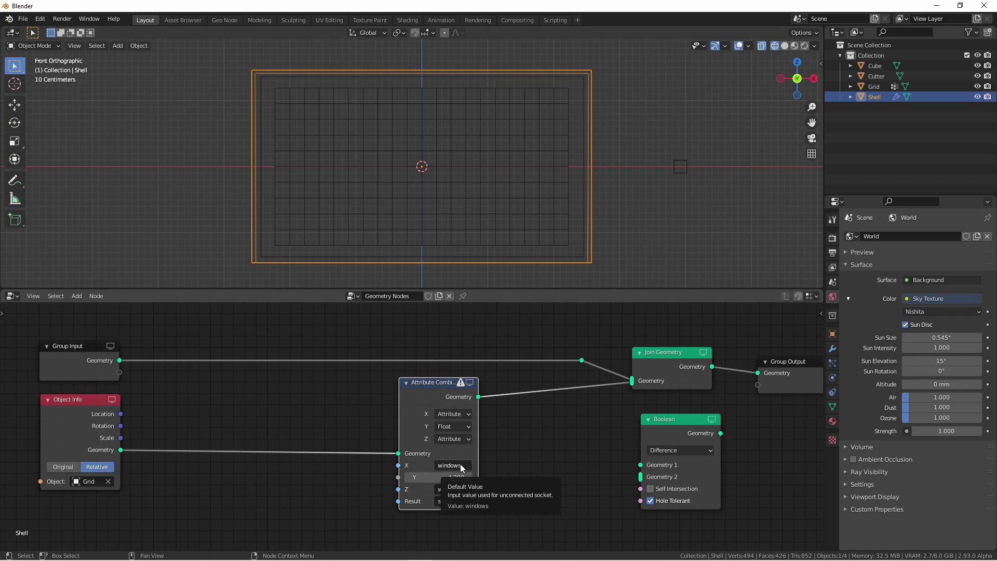
{"action": "left_click", "coordinate": [460, 464]}
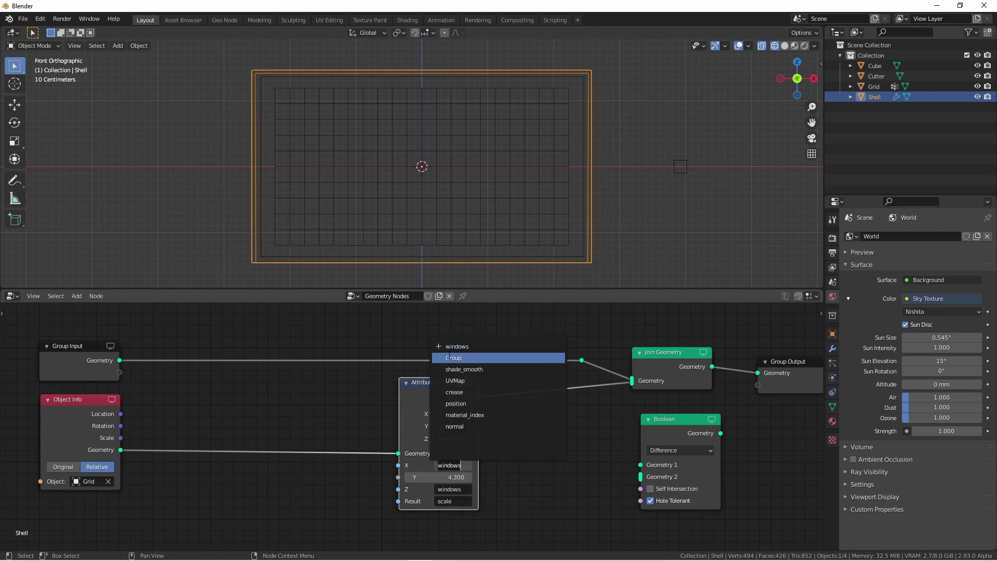
{"action": "left_click", "coordinate": [443, 357]}
{"action": "left_click", "coordinate": [449, 488]}
{"action": "key", "text": "Up"}
{"action": "key", "text": "Up"}
{"action": "key", "text": "Return"}
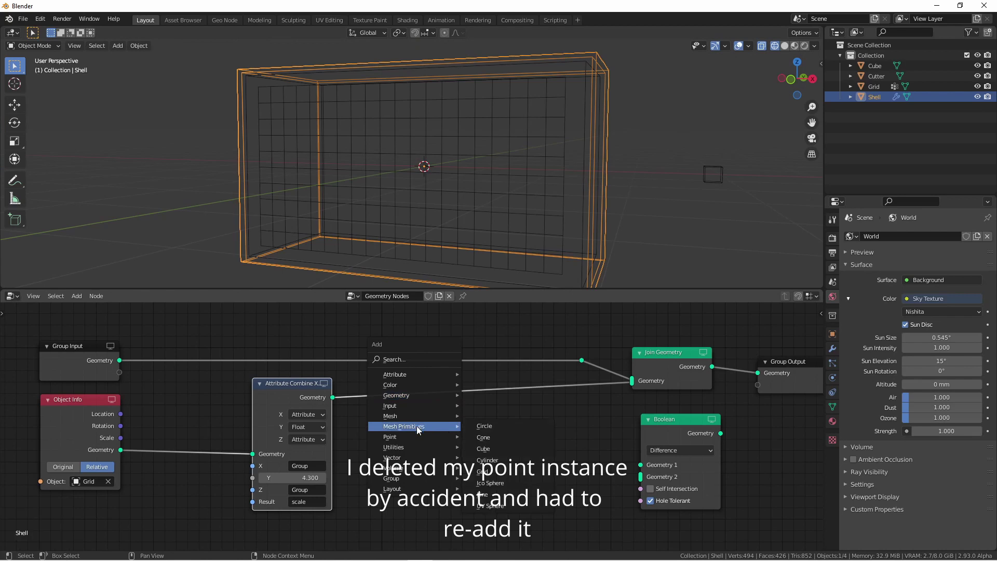
Step: Add a Point Instance node with the Cutter object after Attribute Combine XYZ and view the instances in solid shading
{"action": "left_click", "coordinate": [415, 429]}
{"action": "left_click", "coordinate": [372, 391]}
{"action": "left_click", "coordinate": [424, 450]}
{"action": "left_click", "coordinate": [425, 344]}
{"action": "key", "text": "shift+z"}
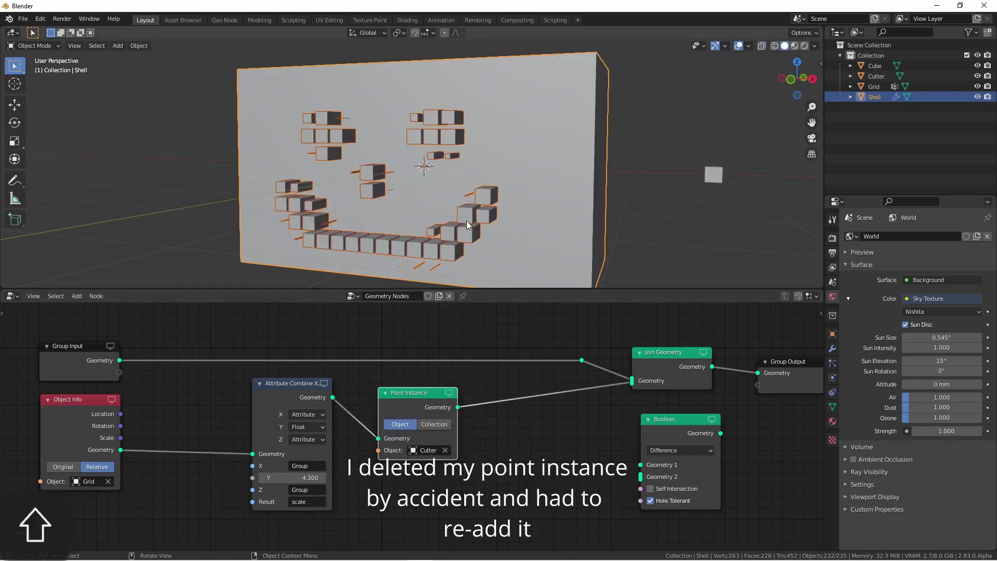
Step: Remove the Join Geometry node and wire the shell geometry and Cutter instances through the Difference Boolean into the Group Output
{"action": "left_click", "coordinate": [660, 359]}
{"action": "key", "text": "ctrl+x"}
{"action": "mouse_move", "coordinate": [678, 419]}
{"action": "left_mouse_down"}
{"action": "mouse_move", "coordinate": [673, 392]}
{"action": "mouse_move", "coordinate": [669, 405]}
{"action": "left_mouse_up"}
{"action": "left_click_drag", "start_coordinate": [457, 407], "coordinate": [631, 463]}
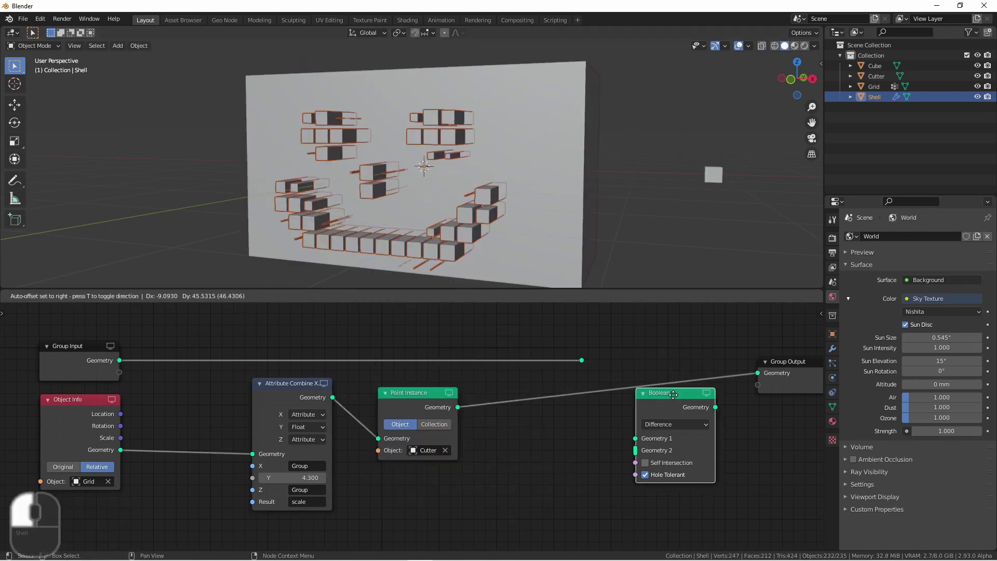
{"action": "left_click_drag", "start_coordinate": [582, 360], "coordinate": [631, 451]}
{"action": "left_click_drag", "start_coordinate": [711, 420], "coordinate": [757, 373]}
Step: Collapse and reposition the Boolean node, and deselect everything in a rendered view with the Grid hidden
{"action": "left_click", "coordinate": [640, 407]}
{"action": "left_click_drag", "start_coordinate": [644, 406], "coordinate": [635, 395]}
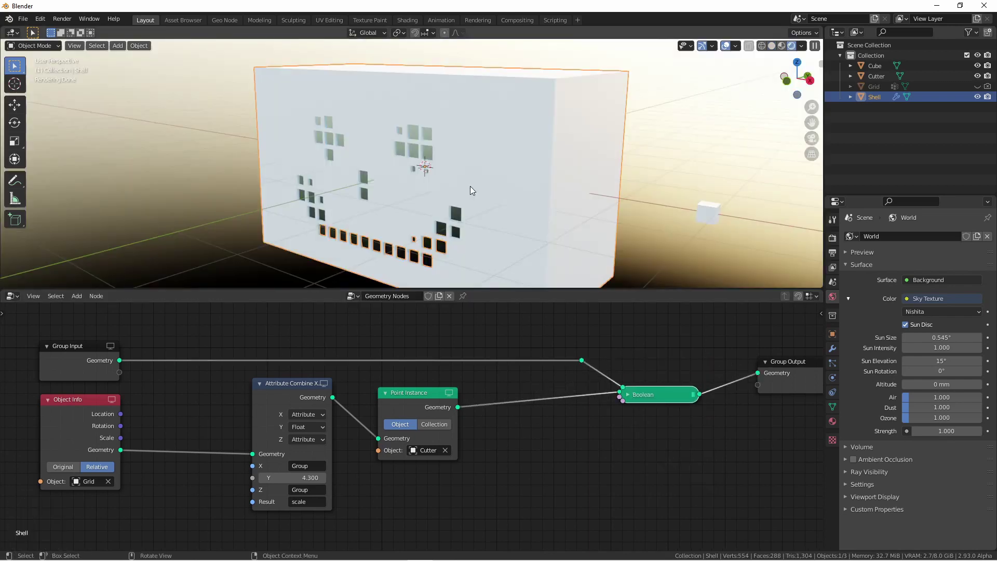
{"action": "key", "text": "alt+a"}
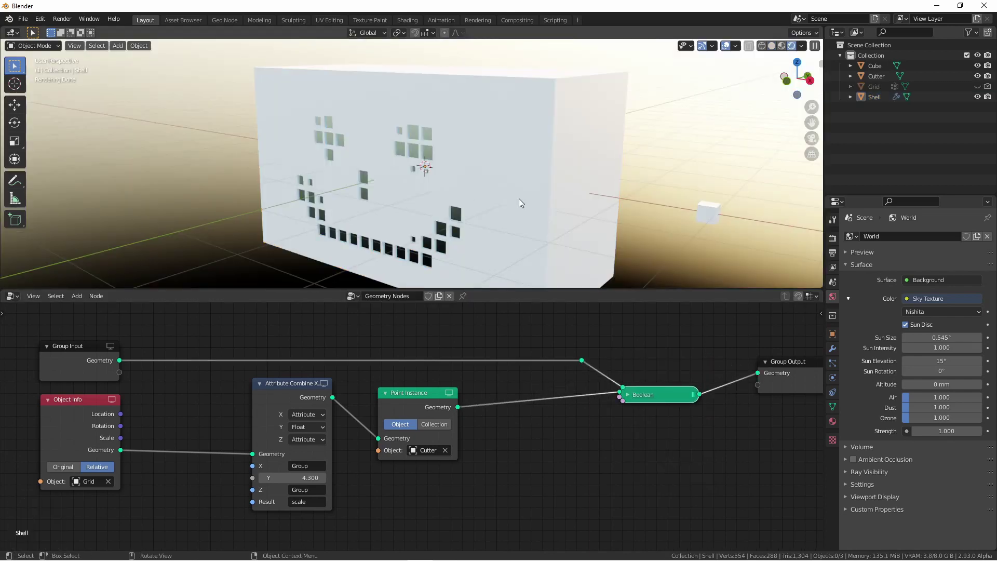